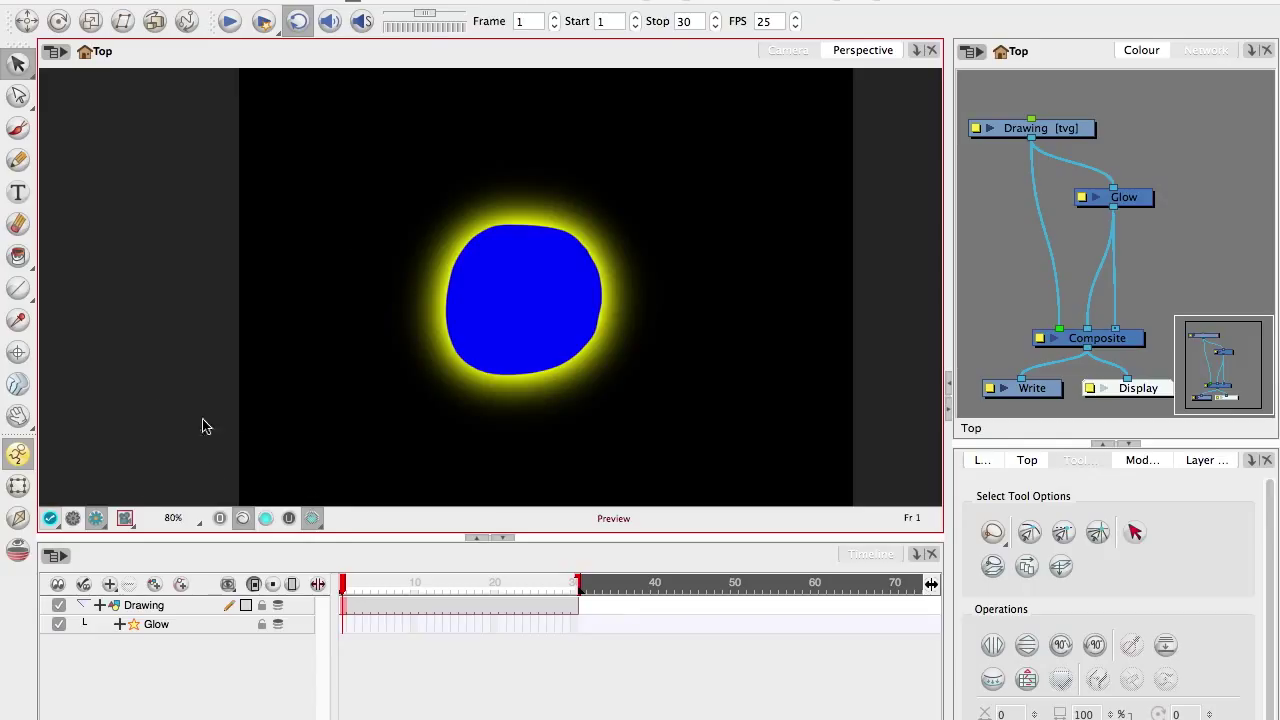
Toggle Render Preview off and on while panning the blob, ending on the plain unrendered view.
left_click(350, 378)
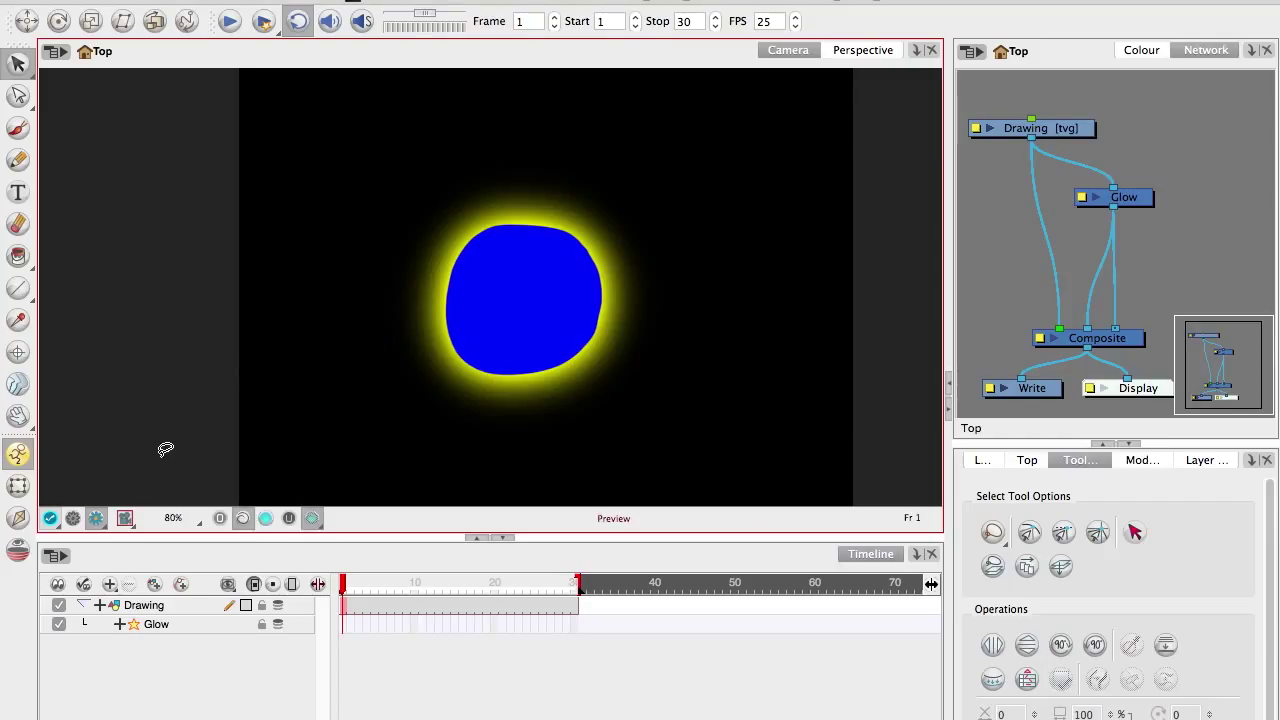
left_click(72, 519)
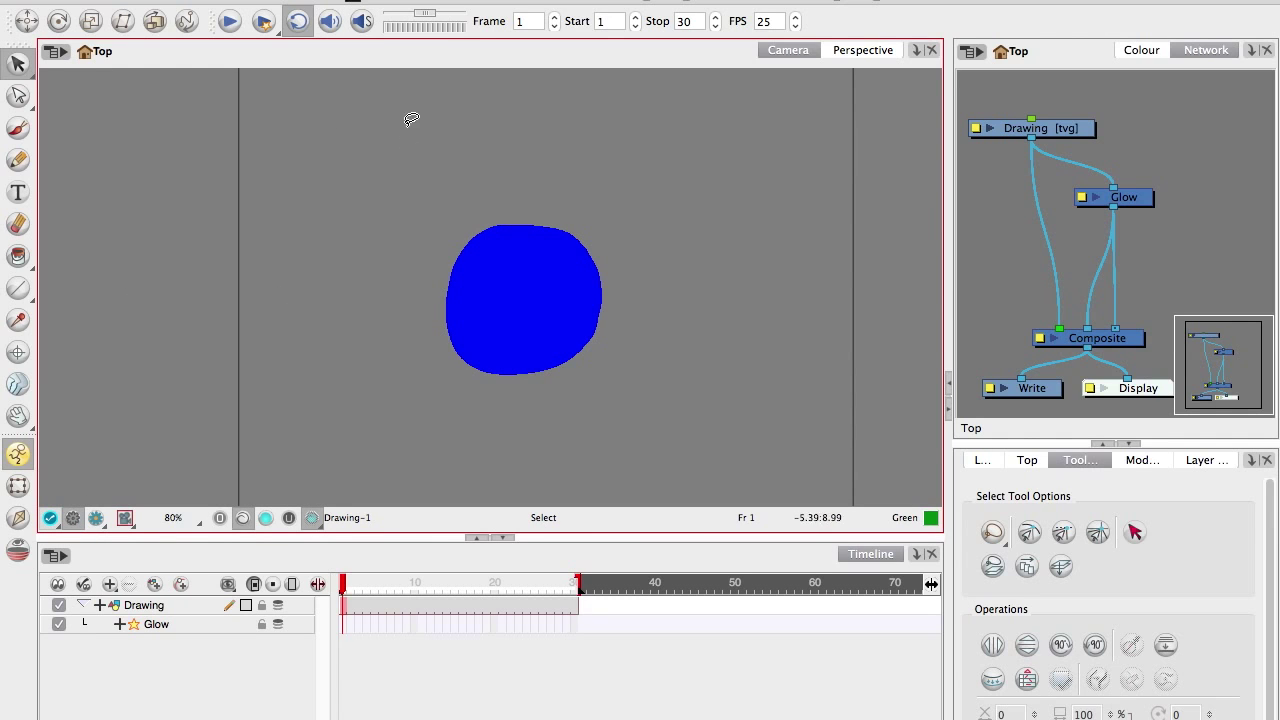
mouse_move(293, 220)
left_mouse_down()
mouse_move(363, 406)
mouse_move(214, 386)
left_mouse_up()
left_click(262, 385)
left_click(94, 518)
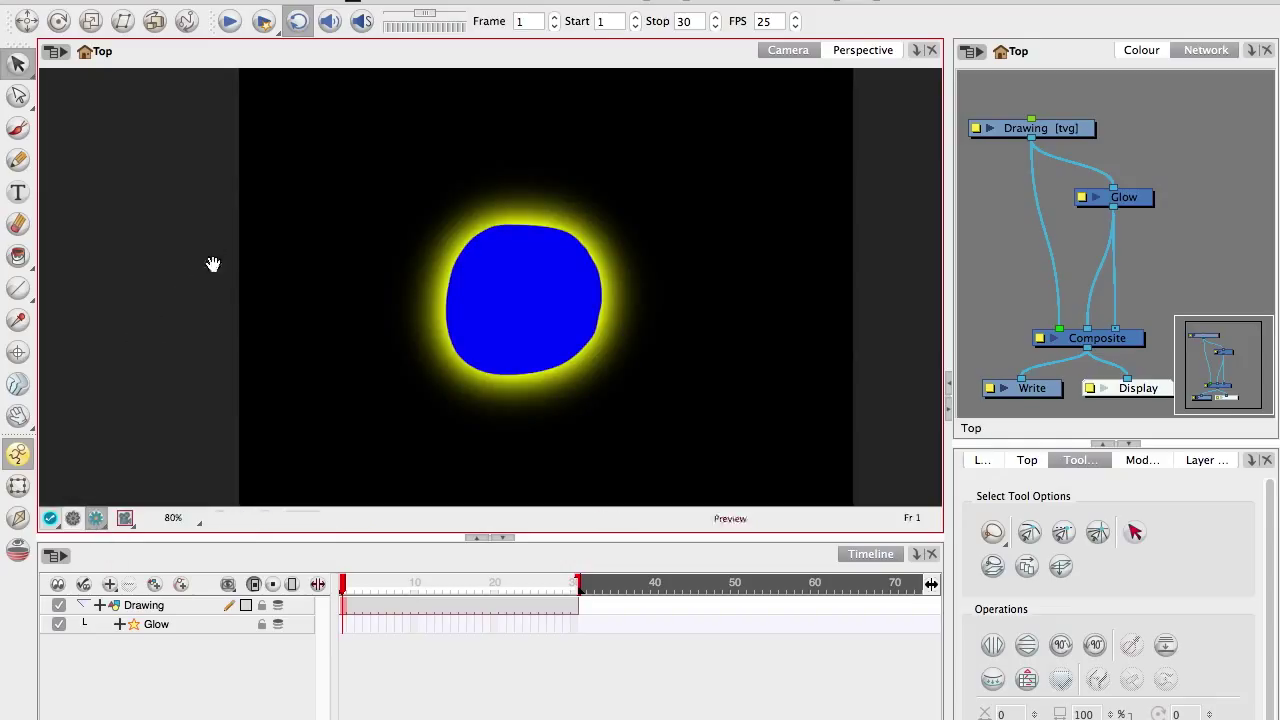
left_click_drag(209, 263, 322, 221)
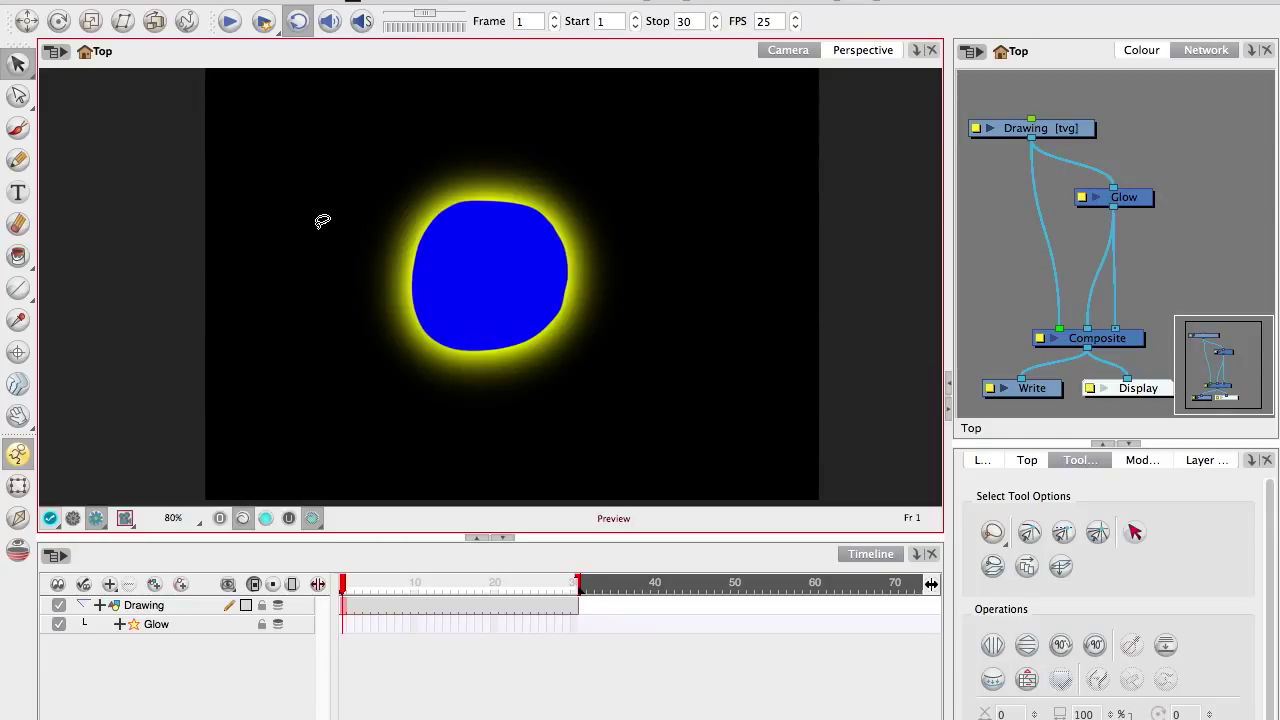
left_click(75, 524)
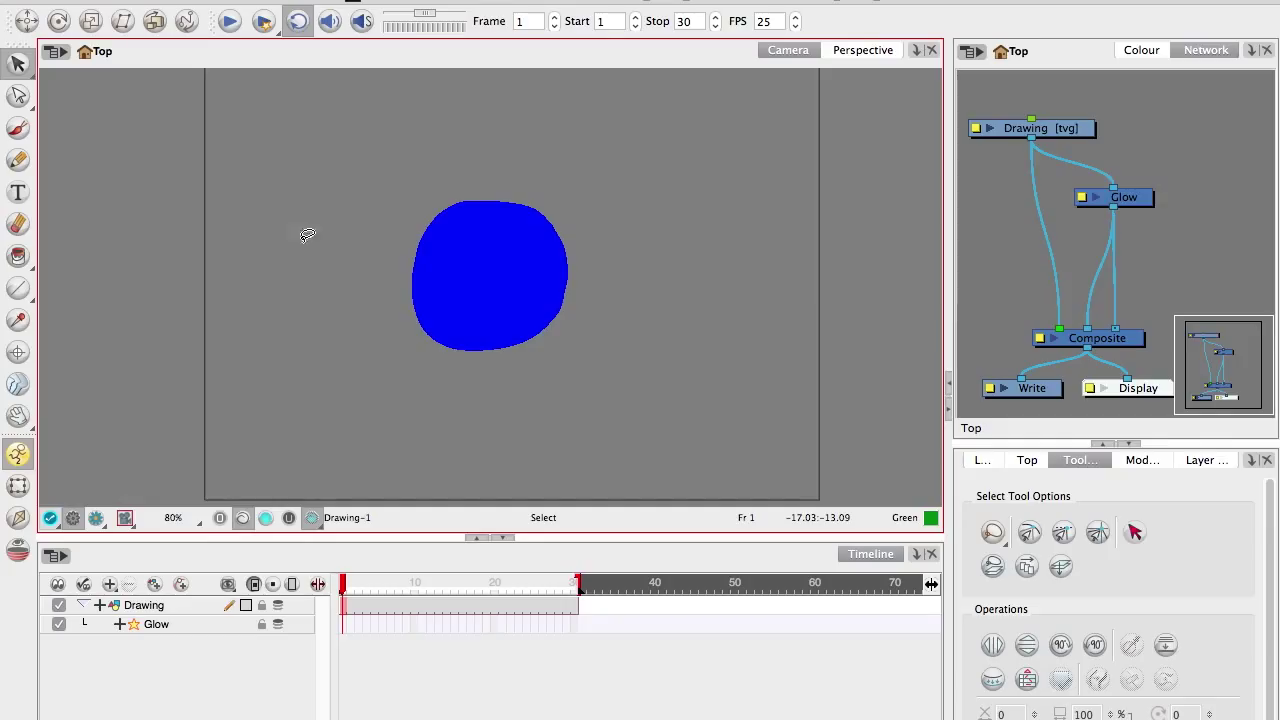
Marquee-select the Drawing and Glow nodes in the Node view, then deselect everything.
mouse_move(1185, 130)
left_mouse_down()
mouse_move(969, 310)
mouse_move(962, 268)
left_mouse_up()
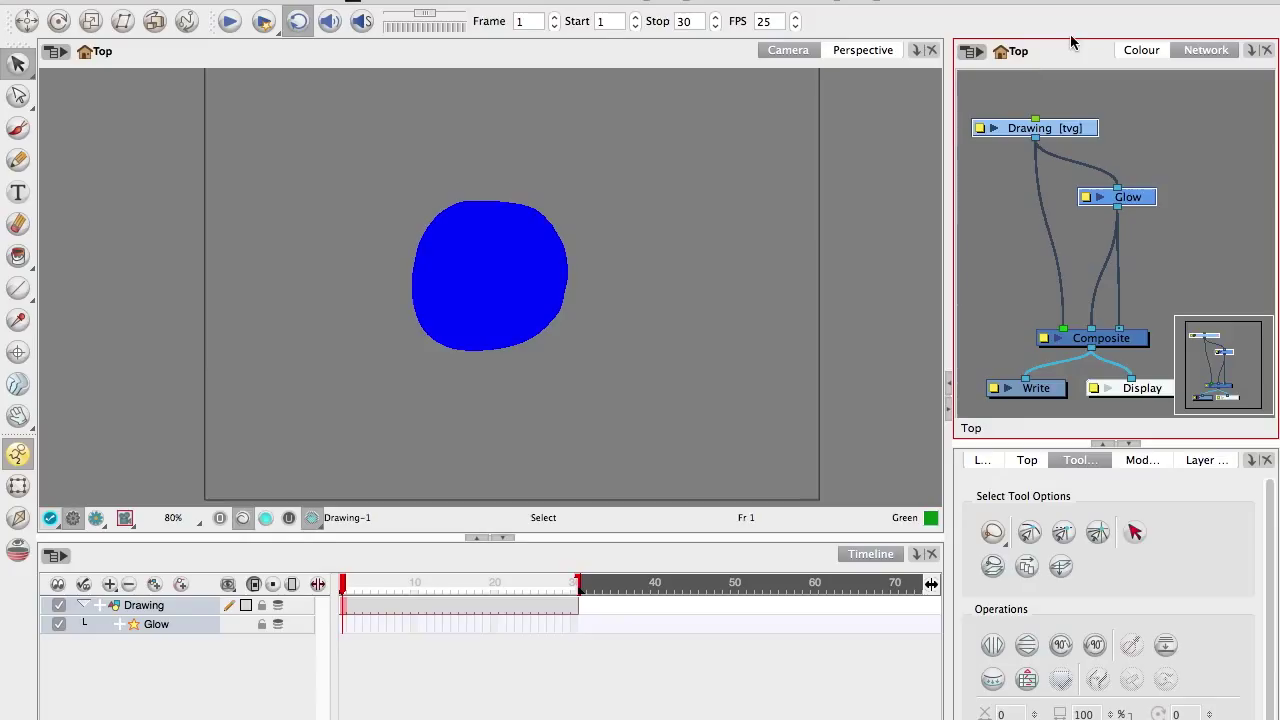
key("d")
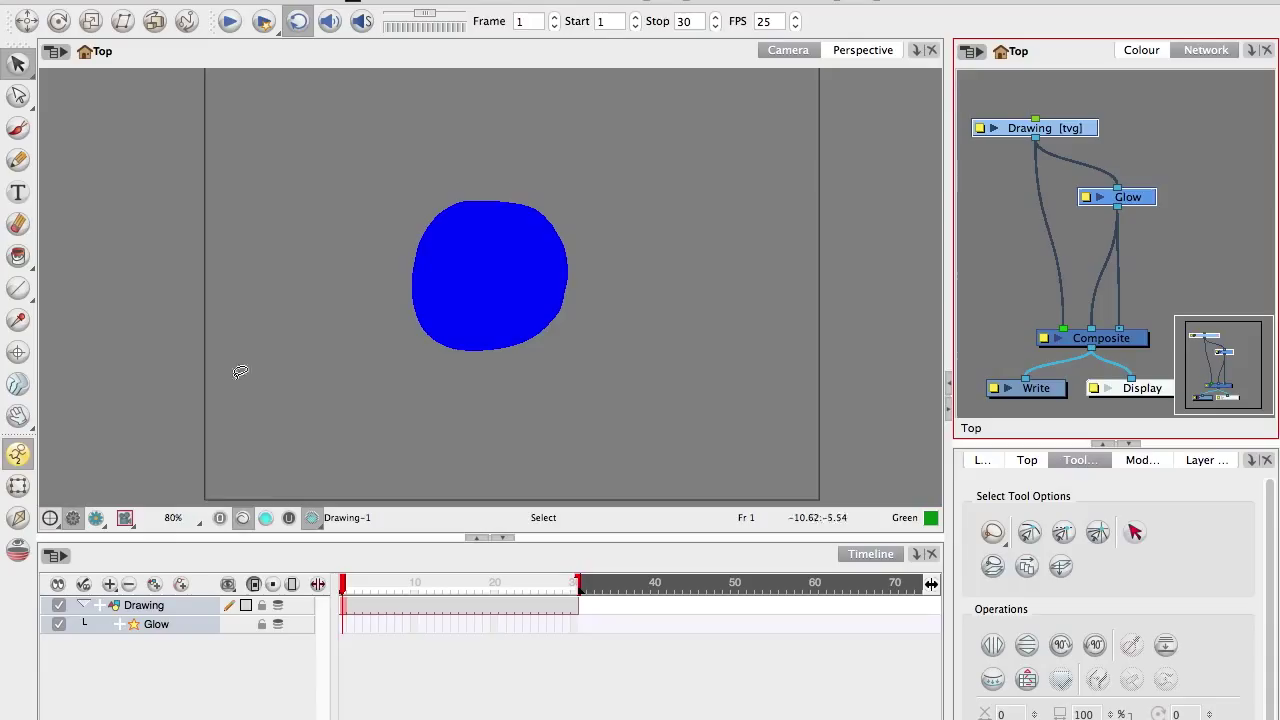
left_click(116, 651)
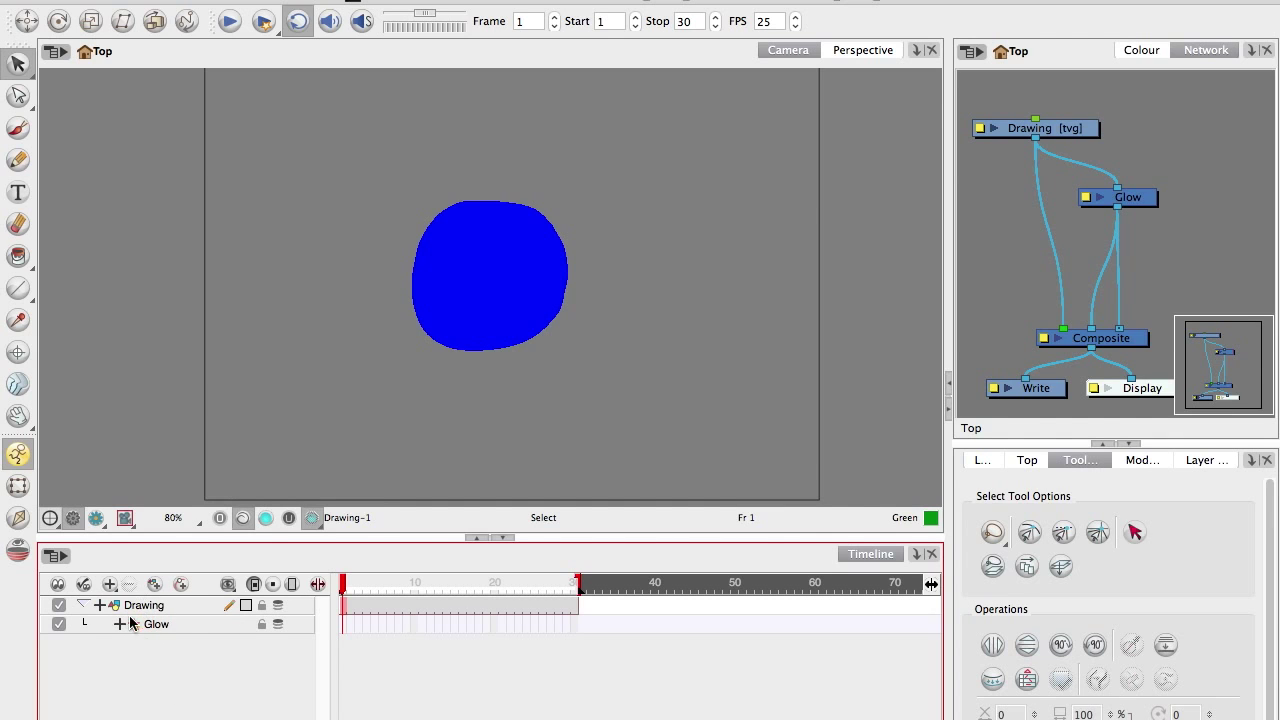
Select the Drawing layer and Glow node, then expand the Glow layer to list its parameters.
left_click(141, 607)
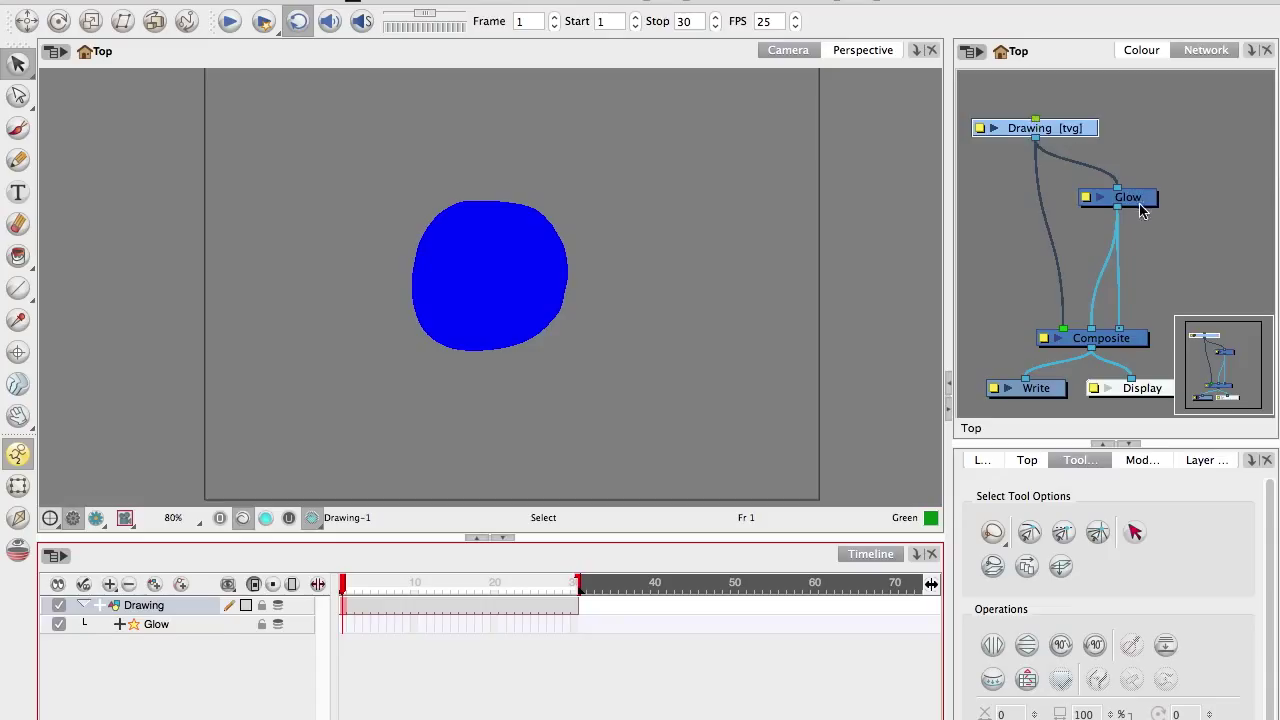
left_click(1140, 203)
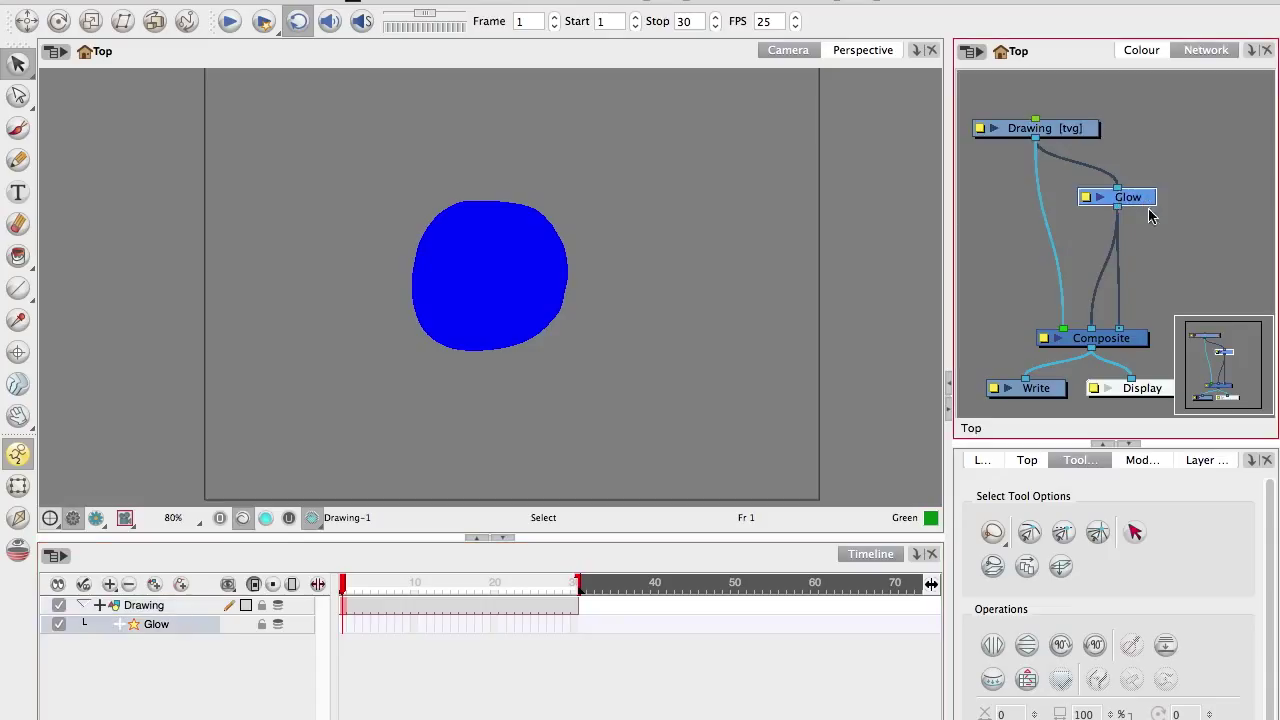
left_click(119, 625)
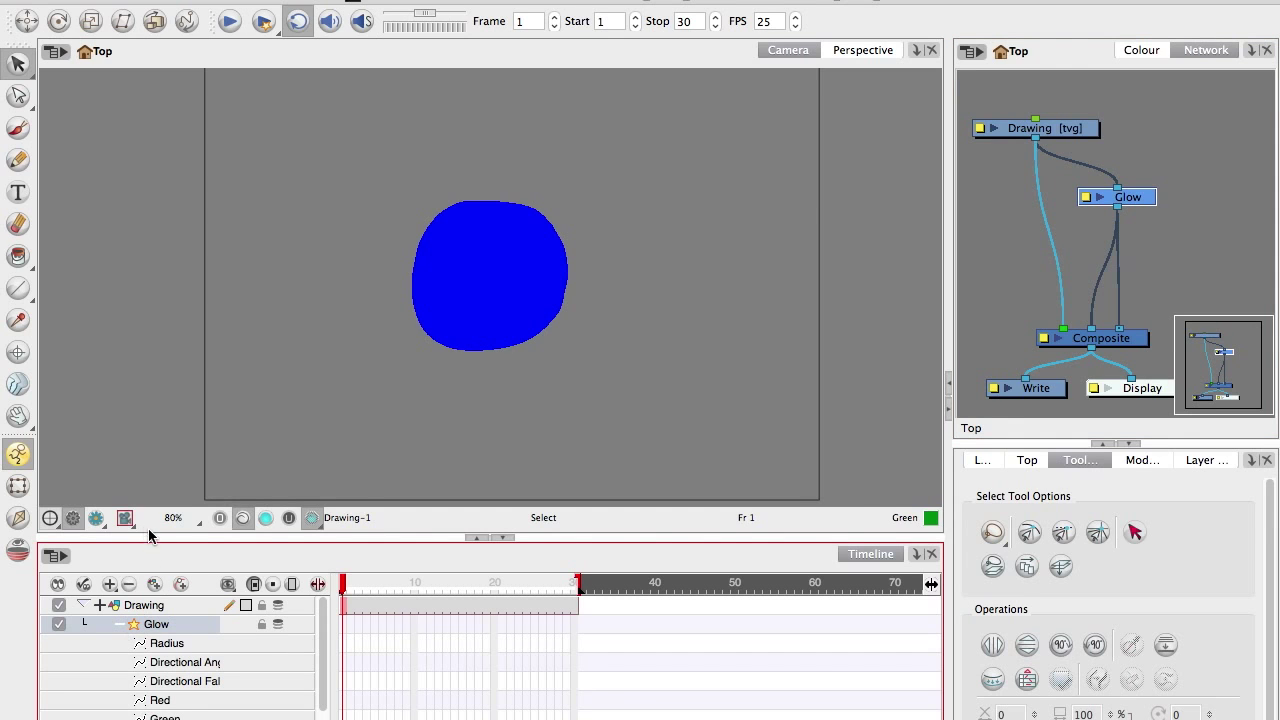
Enlarge the timeline and show values: Radius 50, Red 255, Green 255, Blue 0, Alpha 255.
left_click_drag(152, 538, 157, 479)
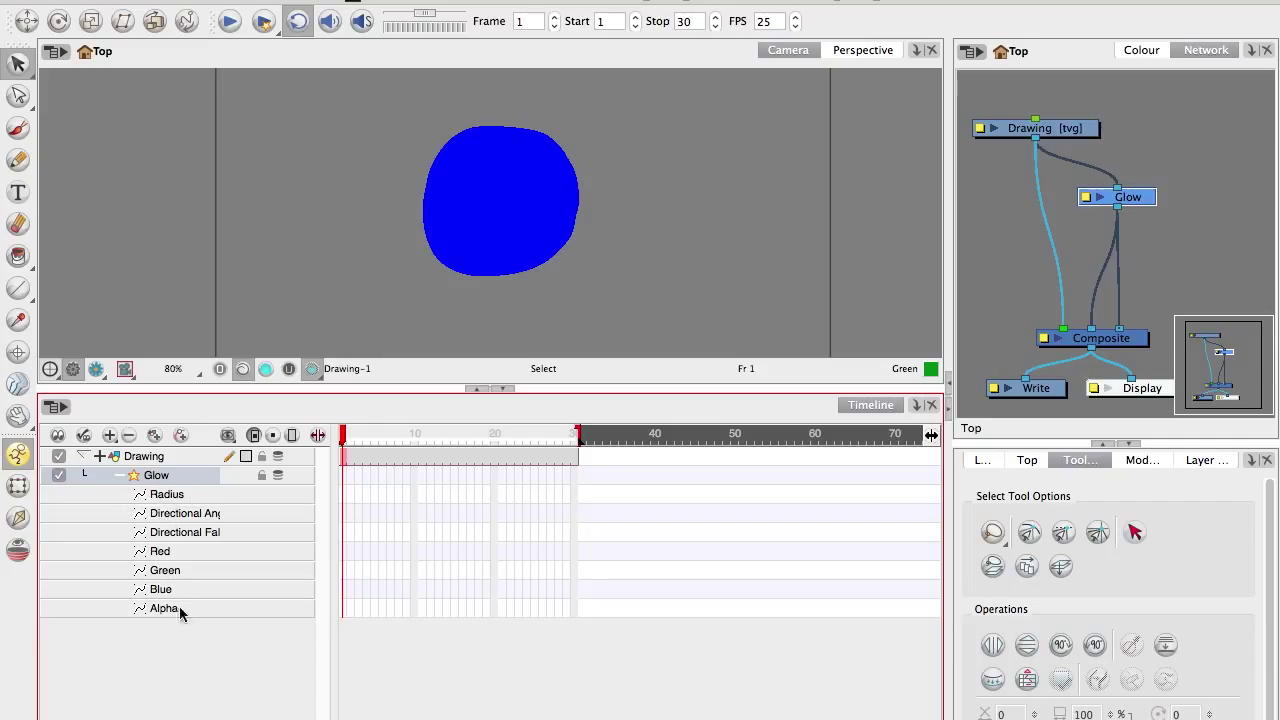
left_click(99, 456)
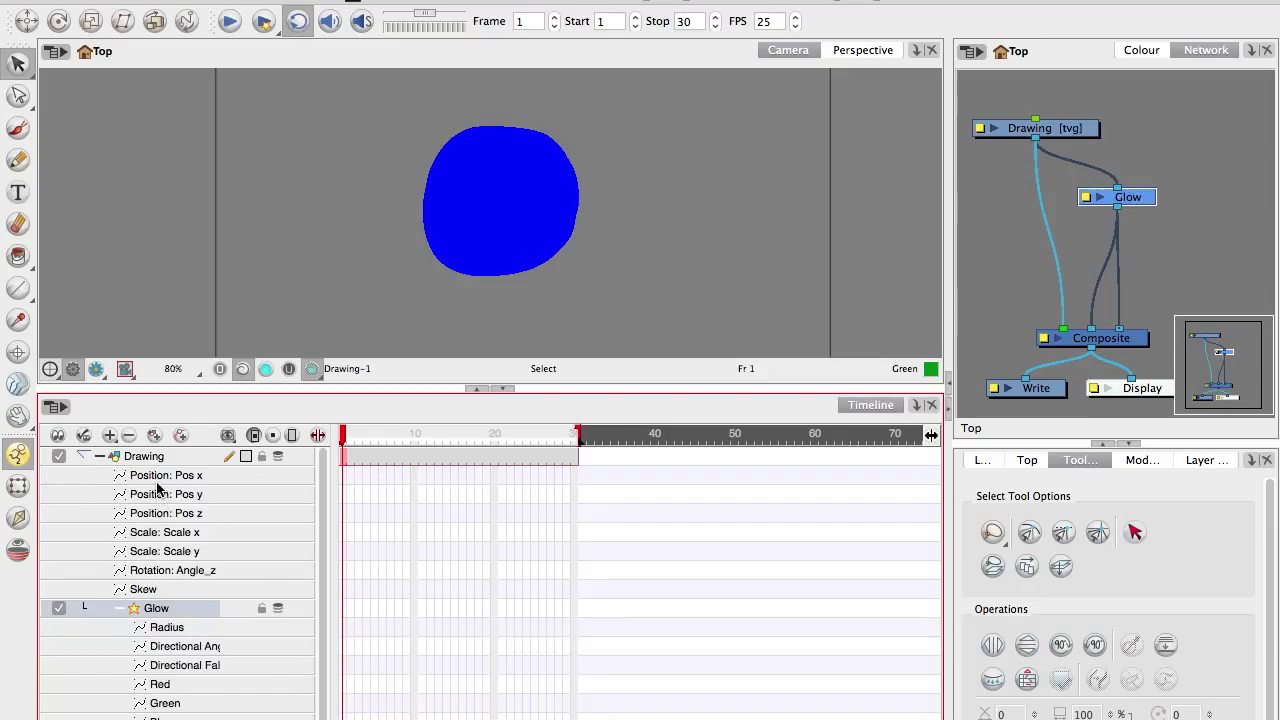
left_click(99, 456)
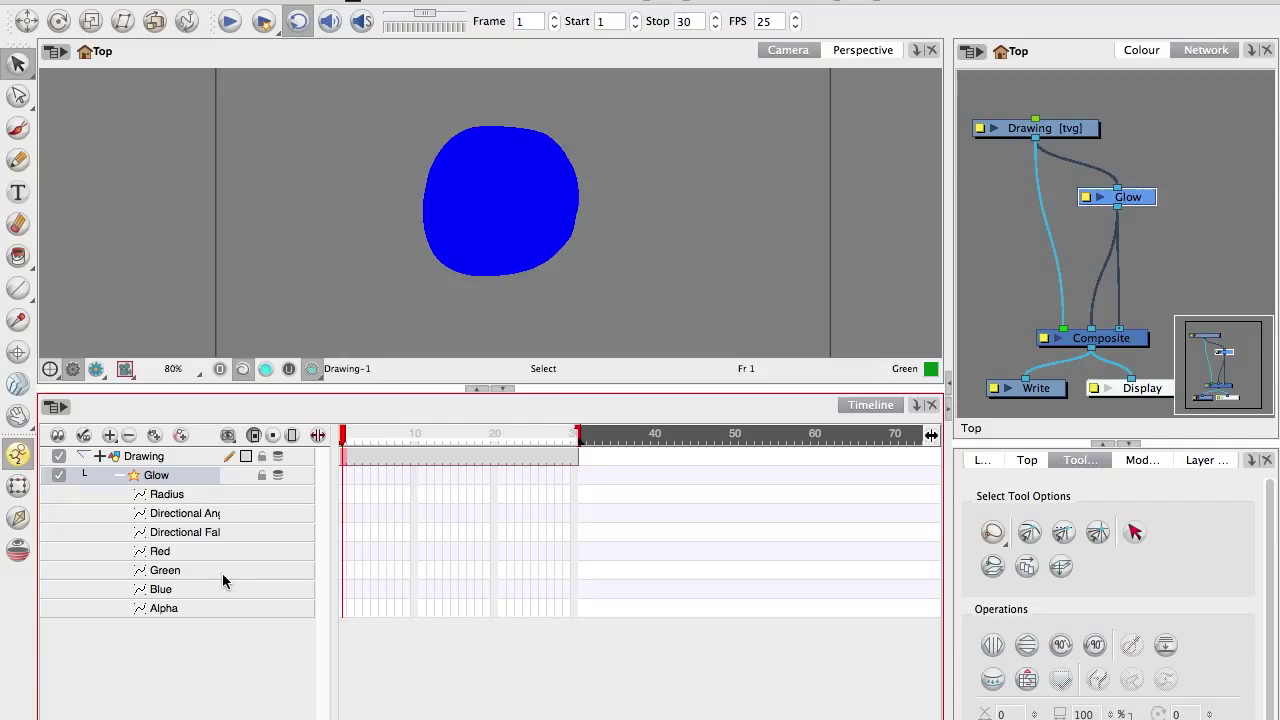
left_click(318, 436)
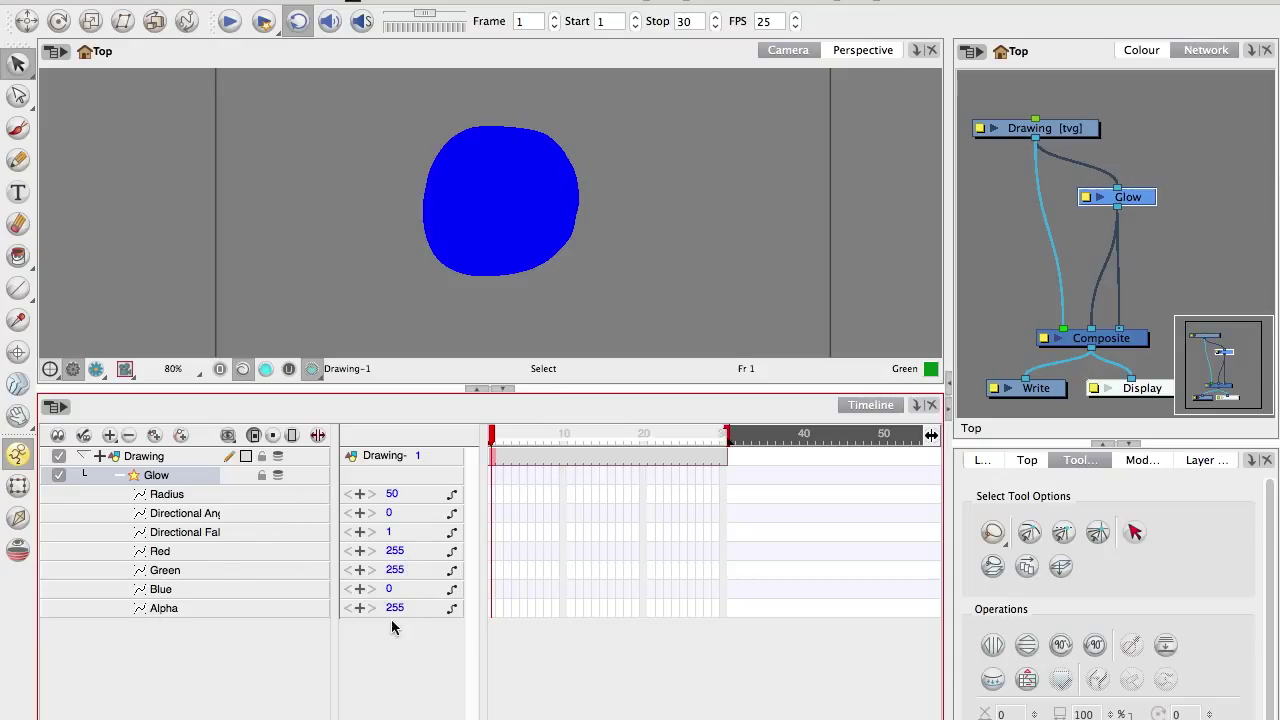
Keyframe the Glow Alpha at frames 1 and 30, lowering frame 30's Alpha to 0.
left_click(96, 370)
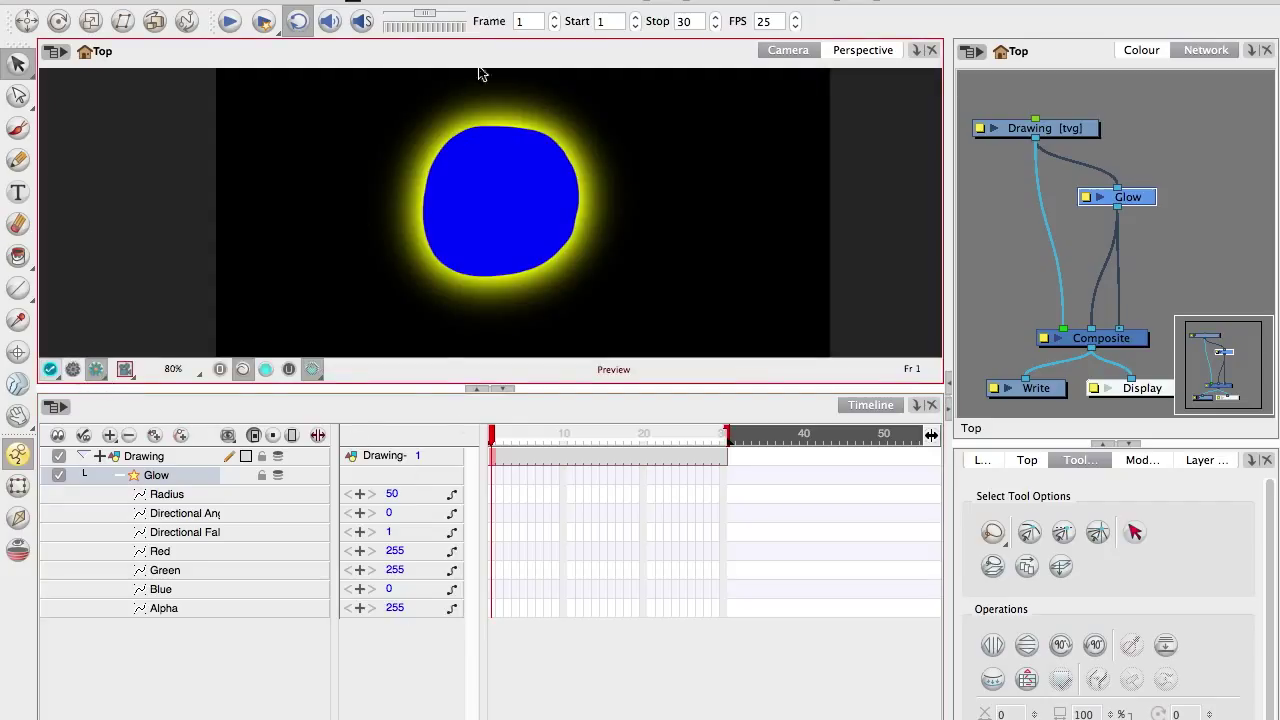
left_click(491, 608)
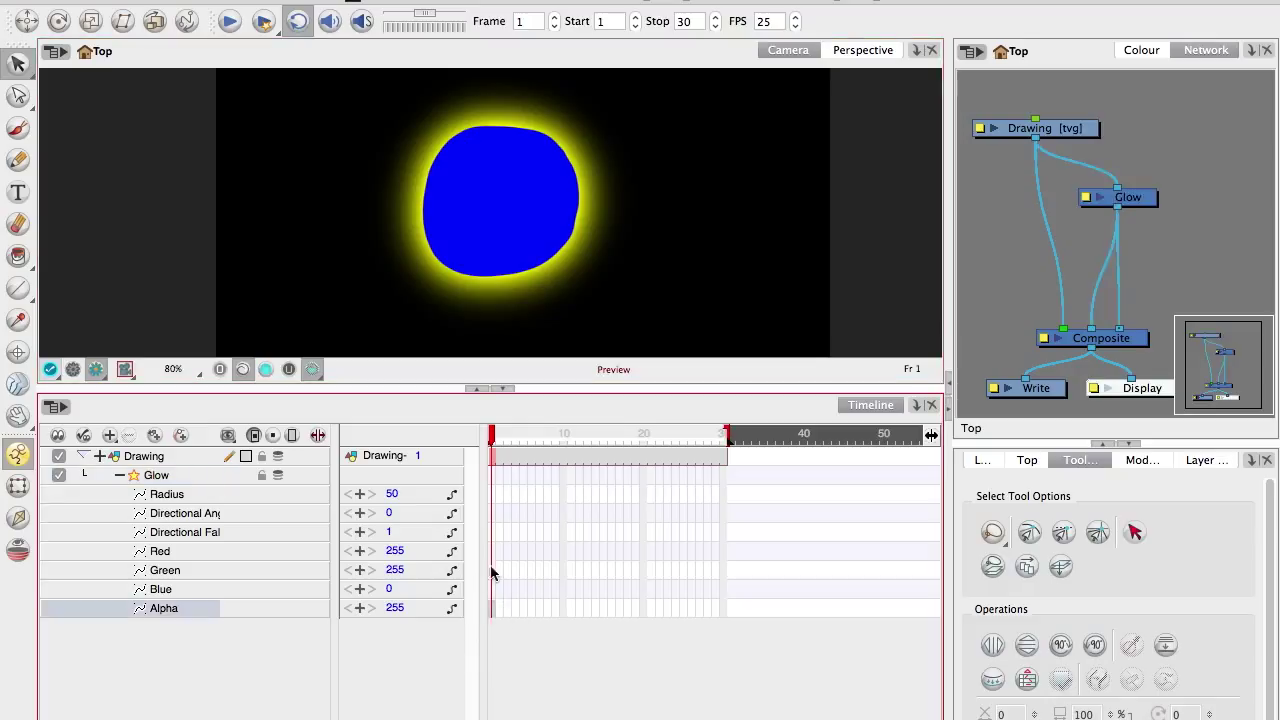
left_click(361, 607)
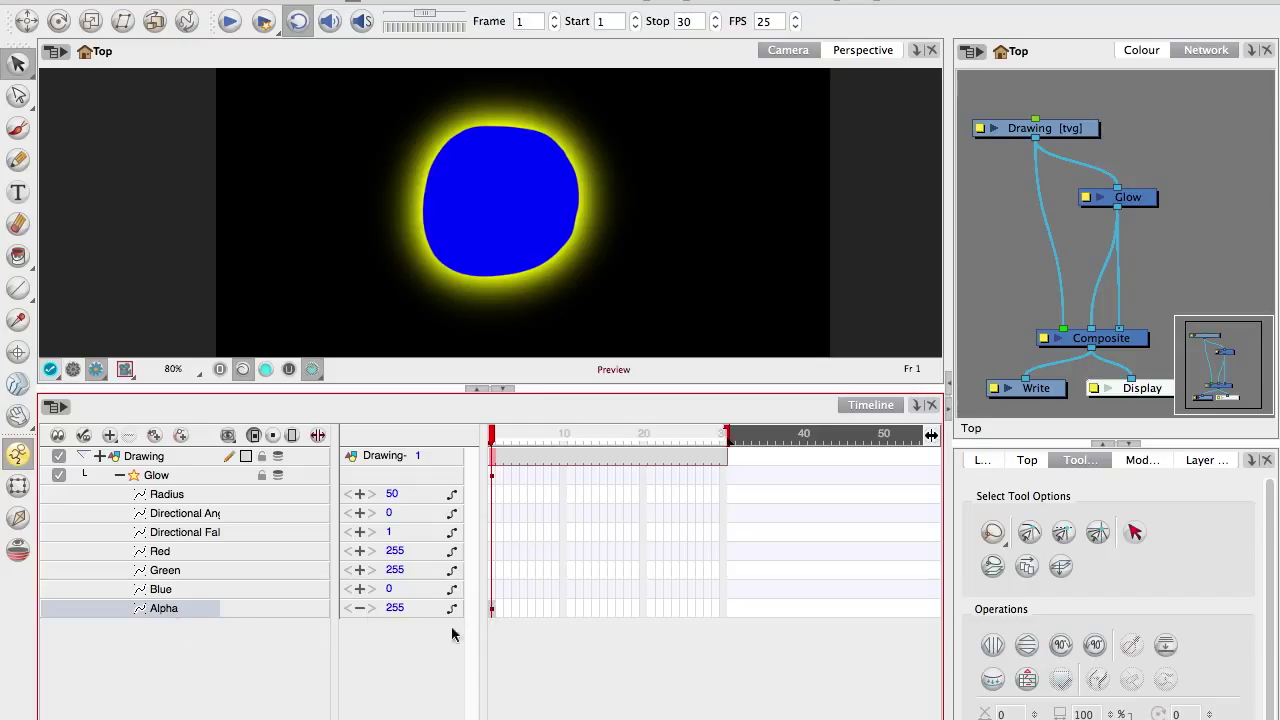
left_click(723, 610)
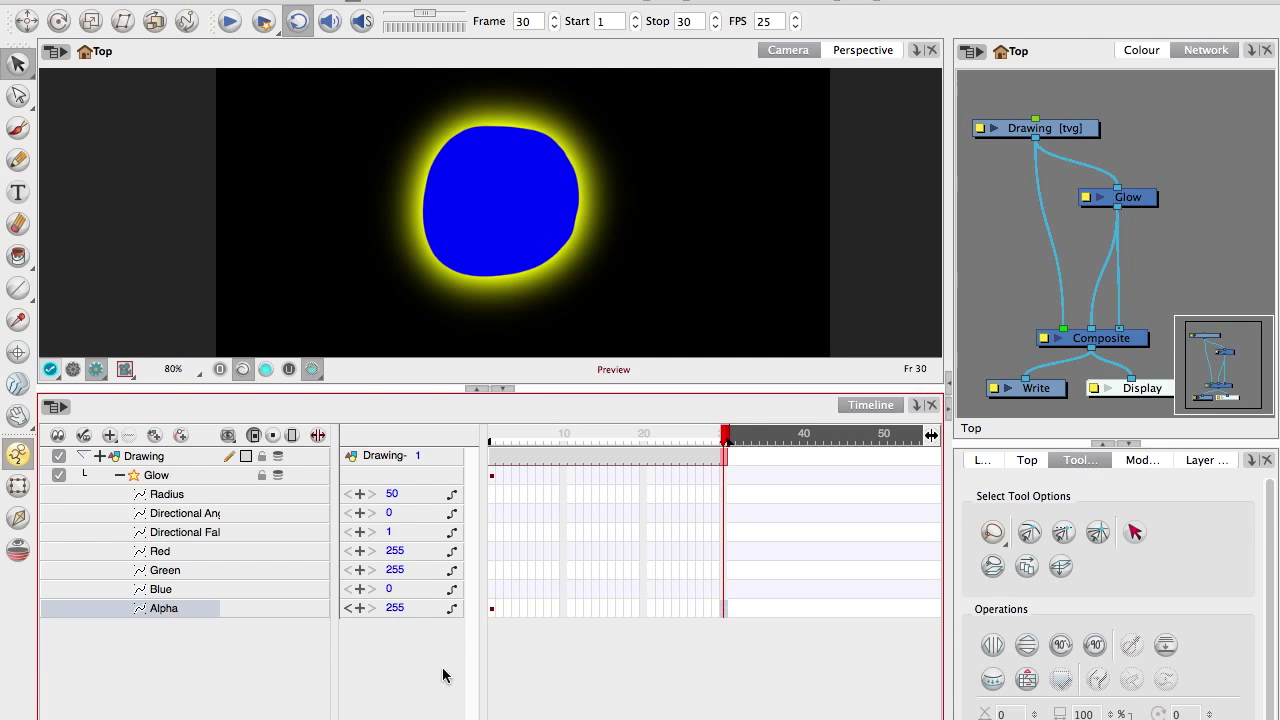
left_click(361, 607)
left_click_drag(401, 613, 86, 645)
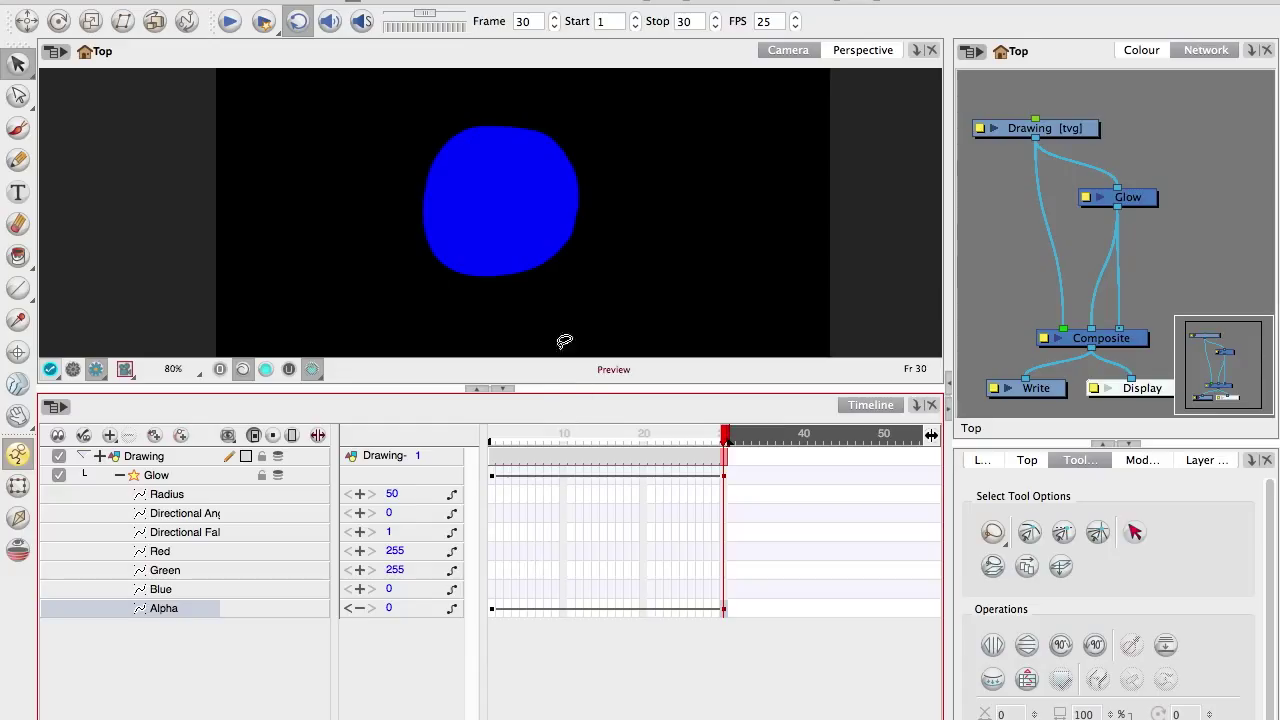
Scrub the glow fade and move the Alpha 0 keyframe from frame 30 to frame 15.
left_click(691, 436)
mouse_move(645, 437)
left_mouse_down()
mouse_move(503, 443)
mouse_move(652, 437)
left_mouse_up()
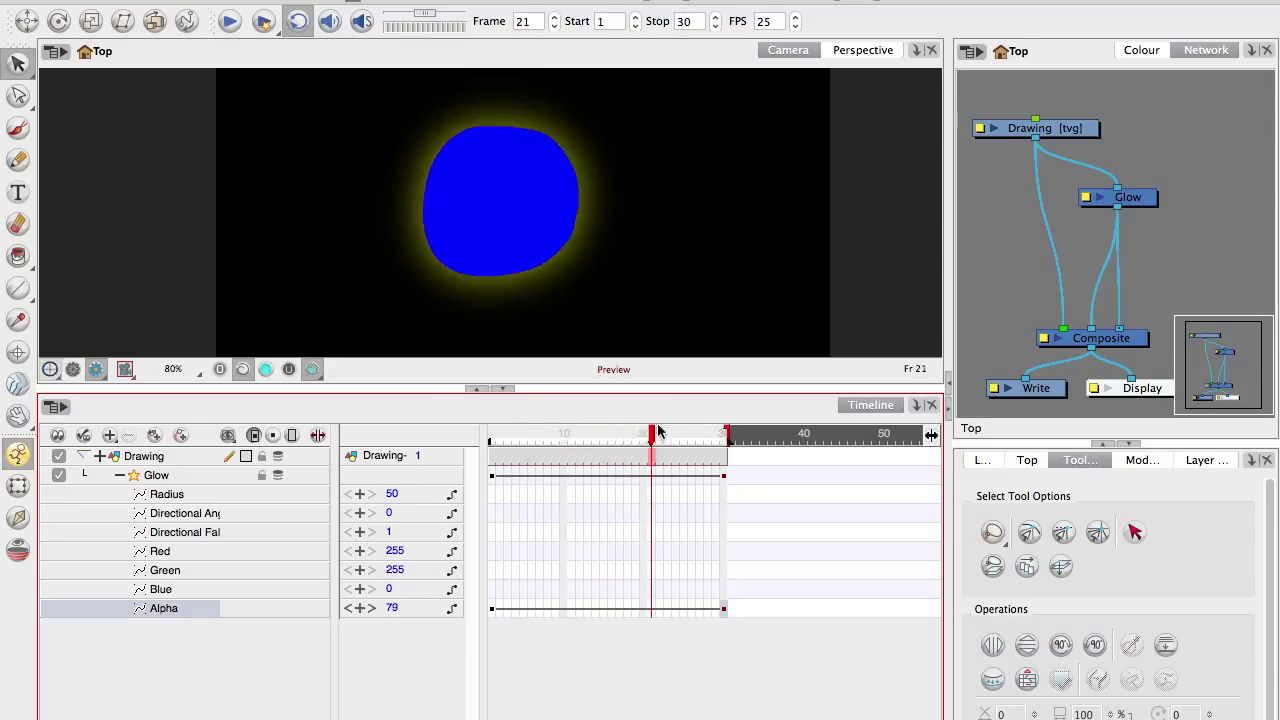
left_click(720, 602)
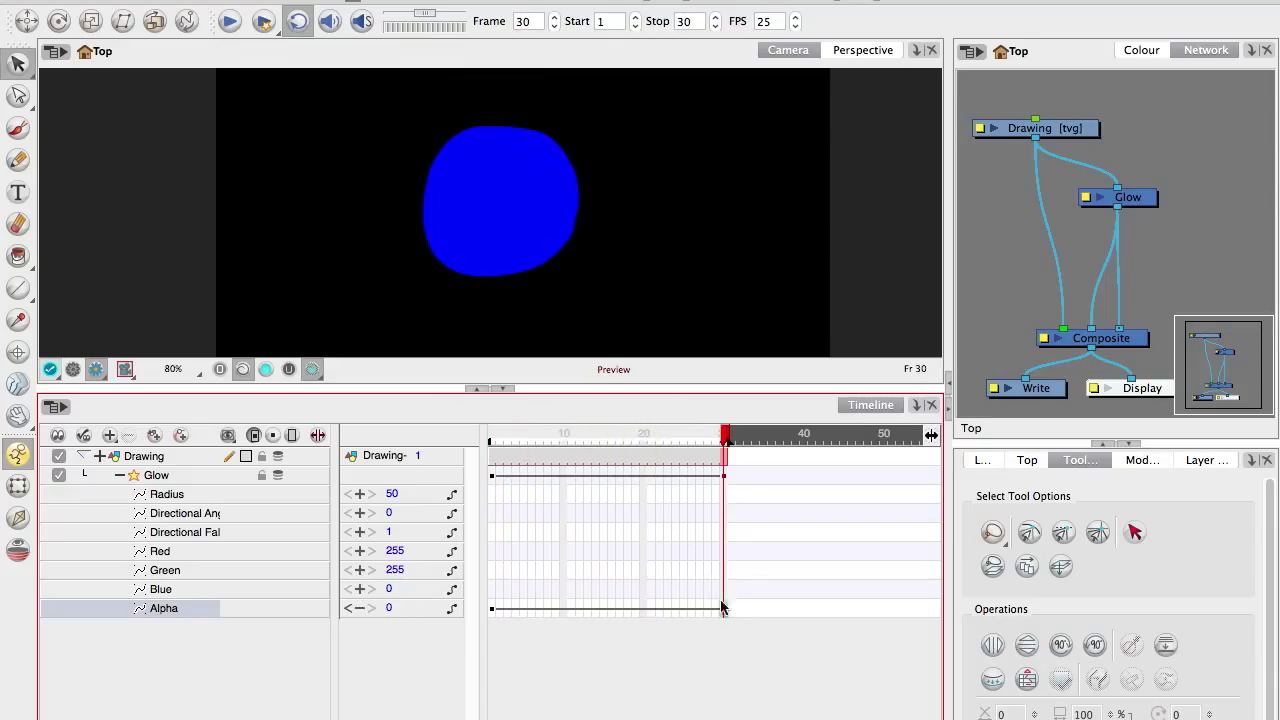
left_click_drag(718, 606, 603, 607)
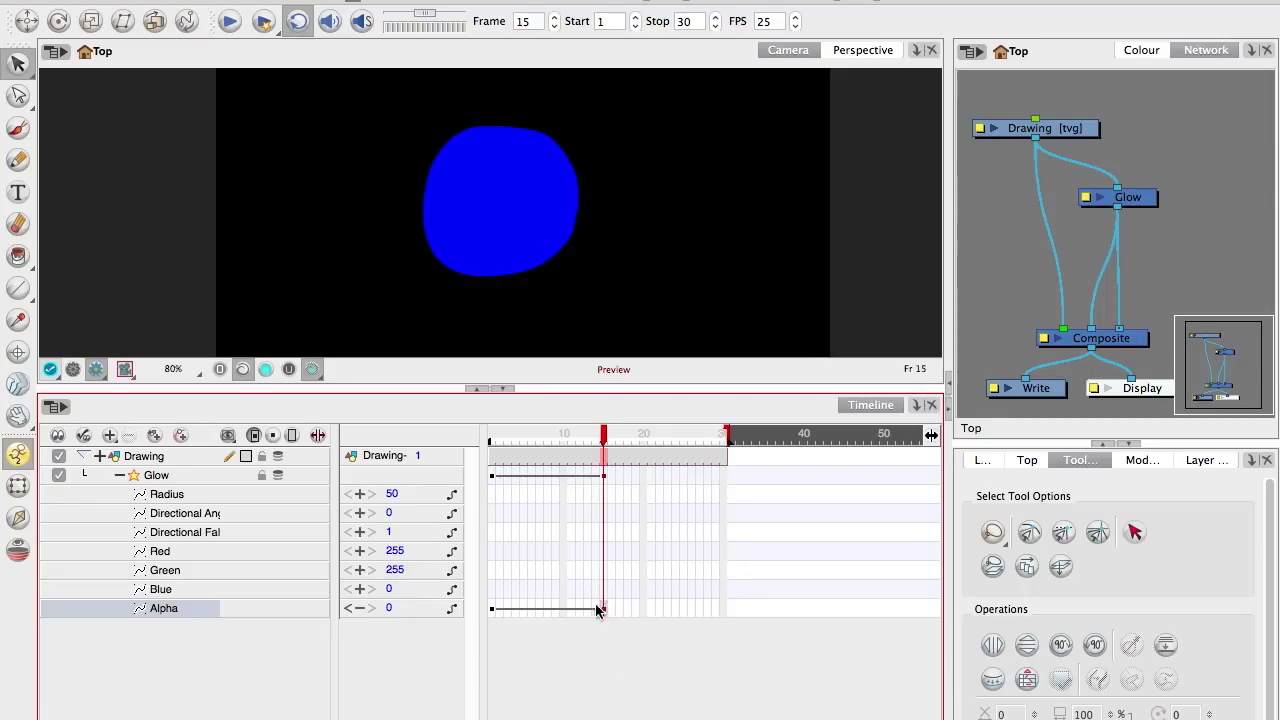
Add an Alpha keyframe of 255 at frame 30 and play through the fade to check it.
left_click(491, 609)
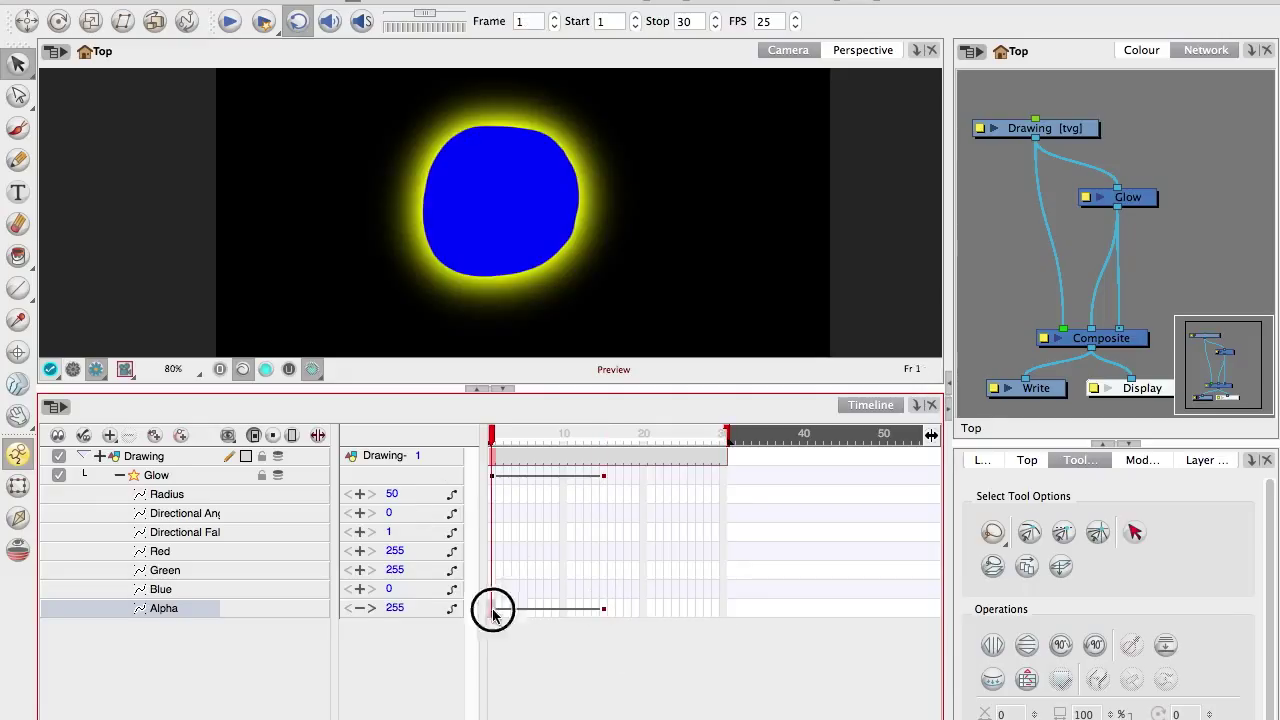
left_click(725, 600)
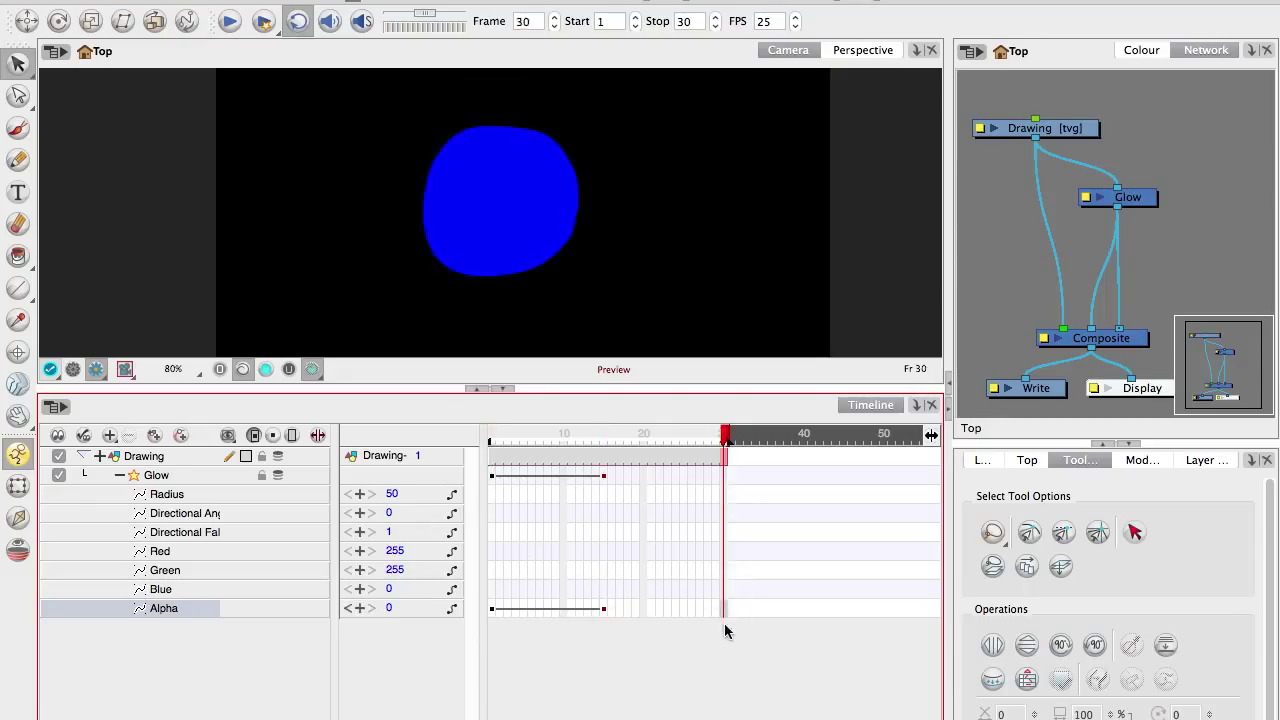
key("ctrl+v")
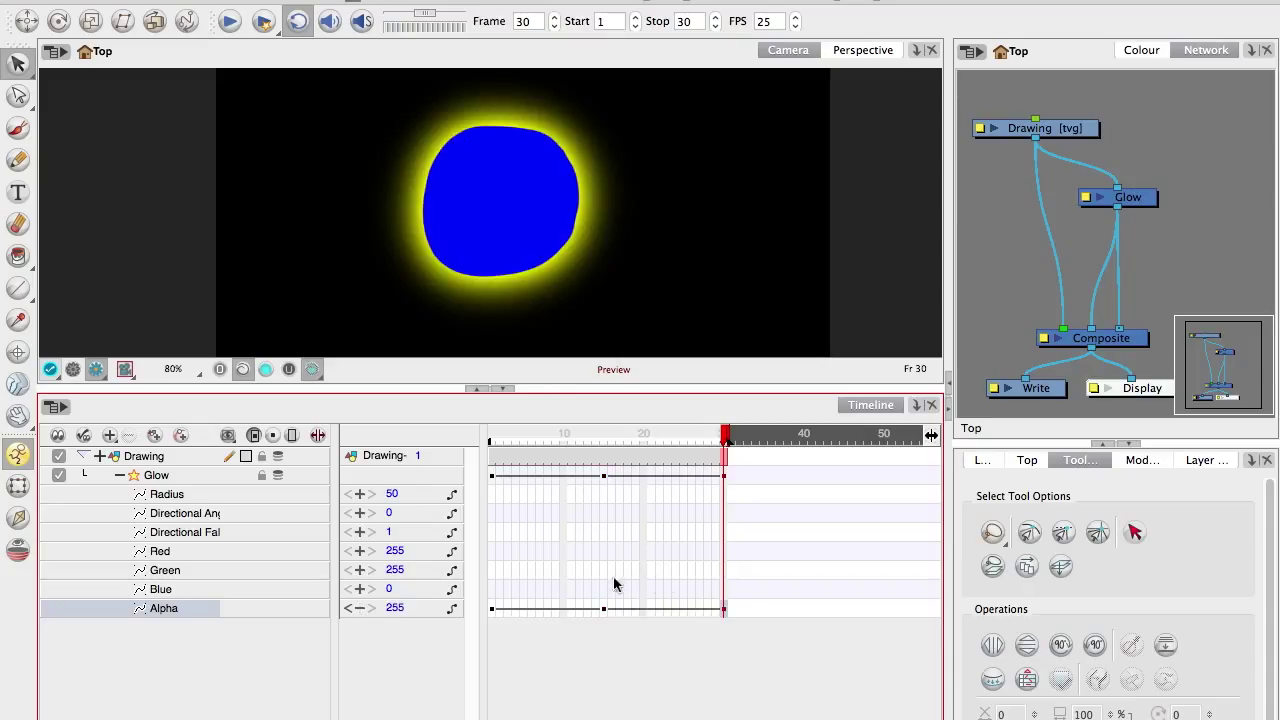
left_click(493, 610)
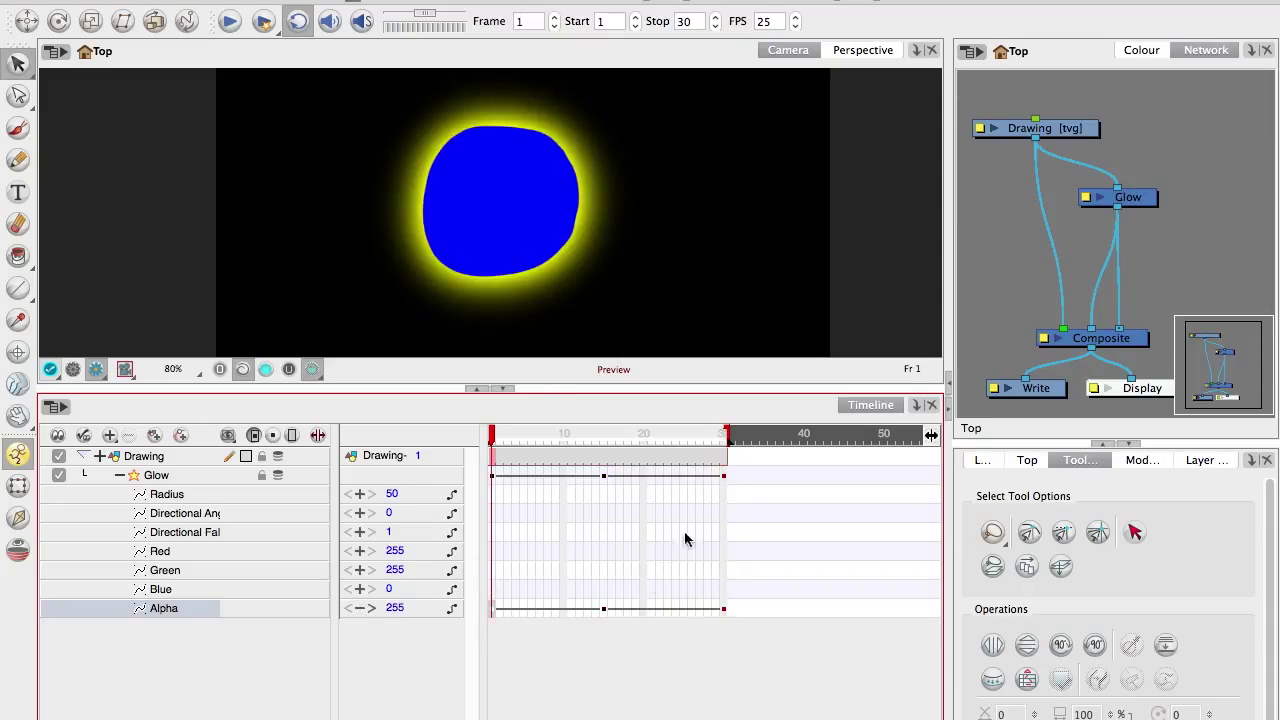
left_click_drag(530, 437, 701, 440)
left_click(723, 608)
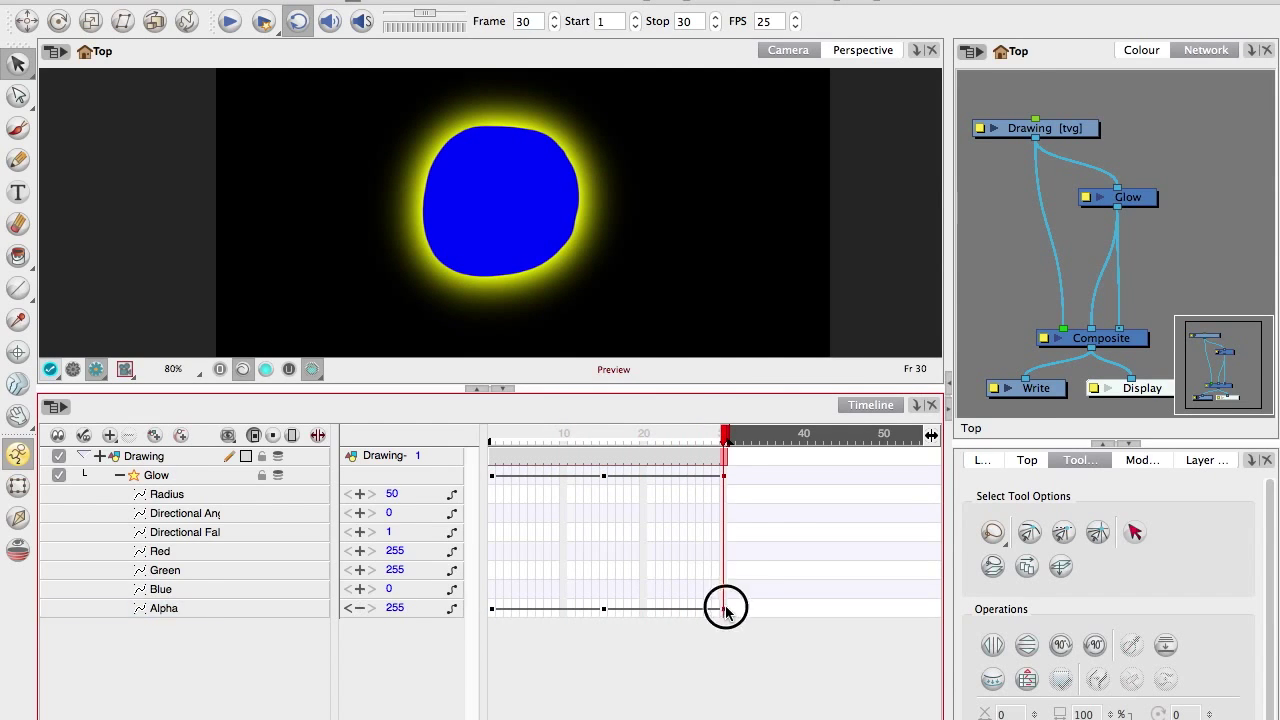
right_click(723, 607)
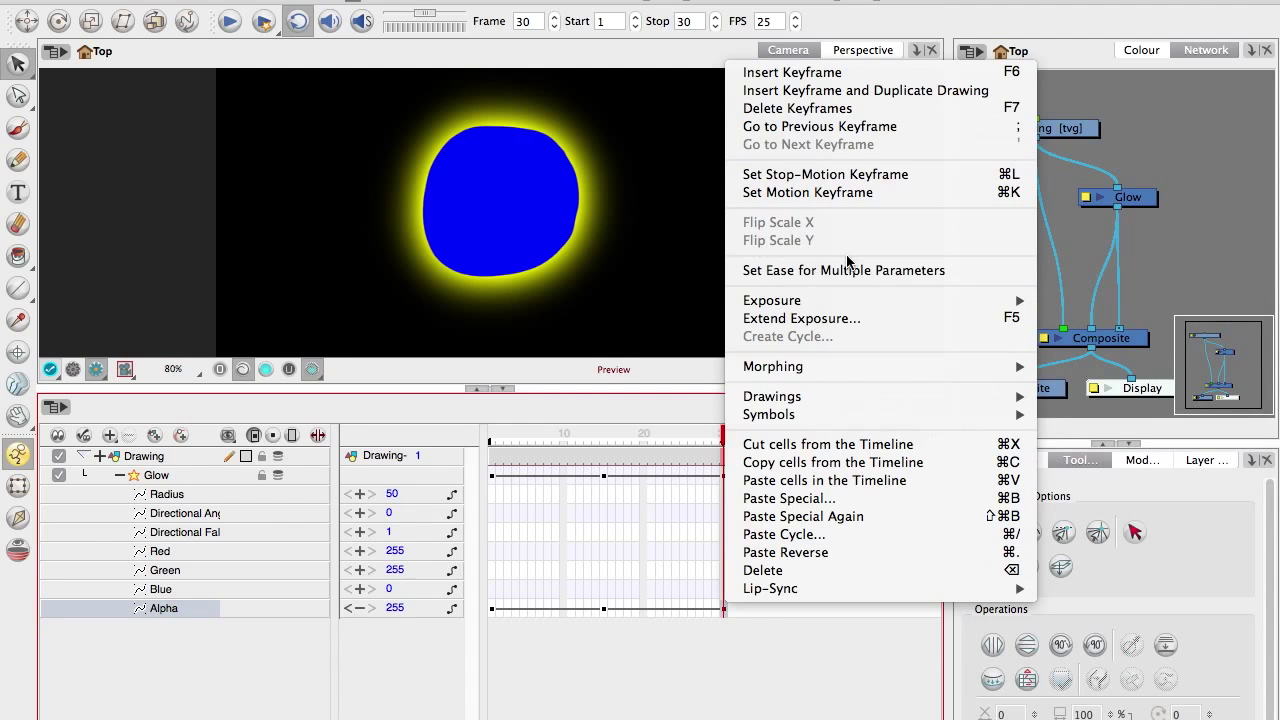
In Set Ease for Multiple Parameters, give the frame 30 and frame 15 keyframes time ratios of 50.
left_click(891, 271)
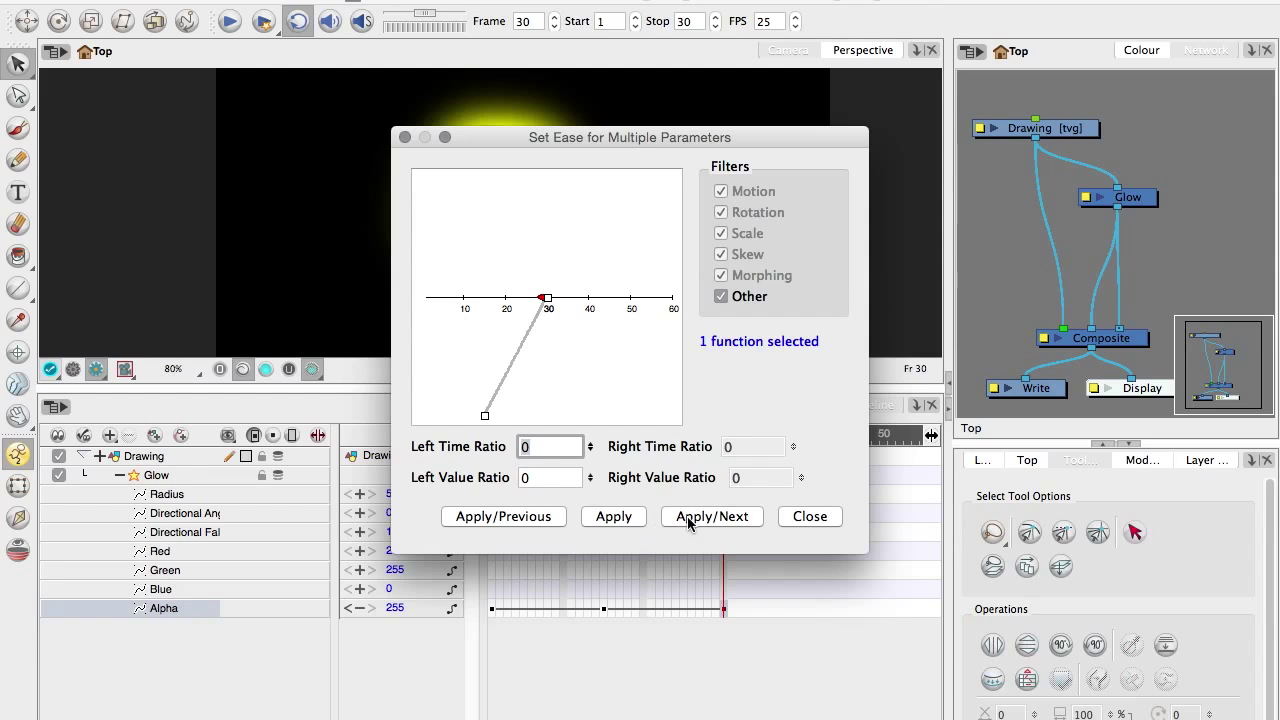
left_click(520, 450)
type("5")
left_click(530, 516)
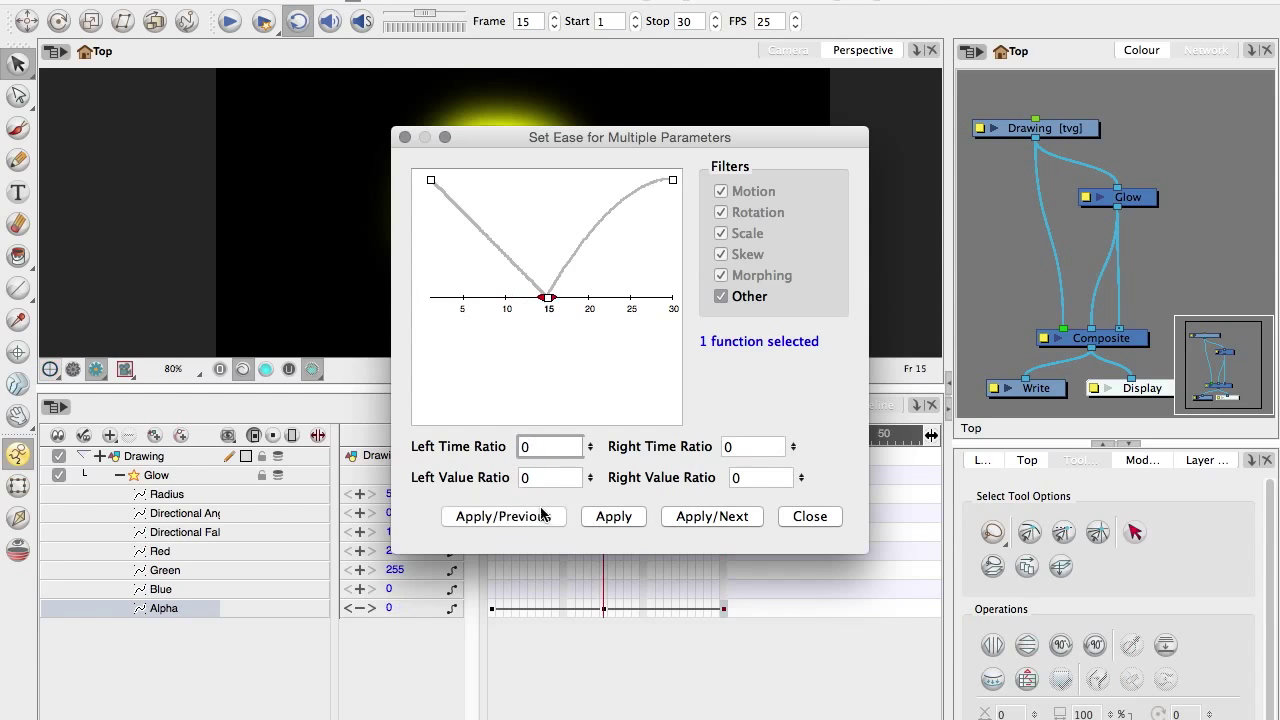
left_click(777, 444)
type("505")
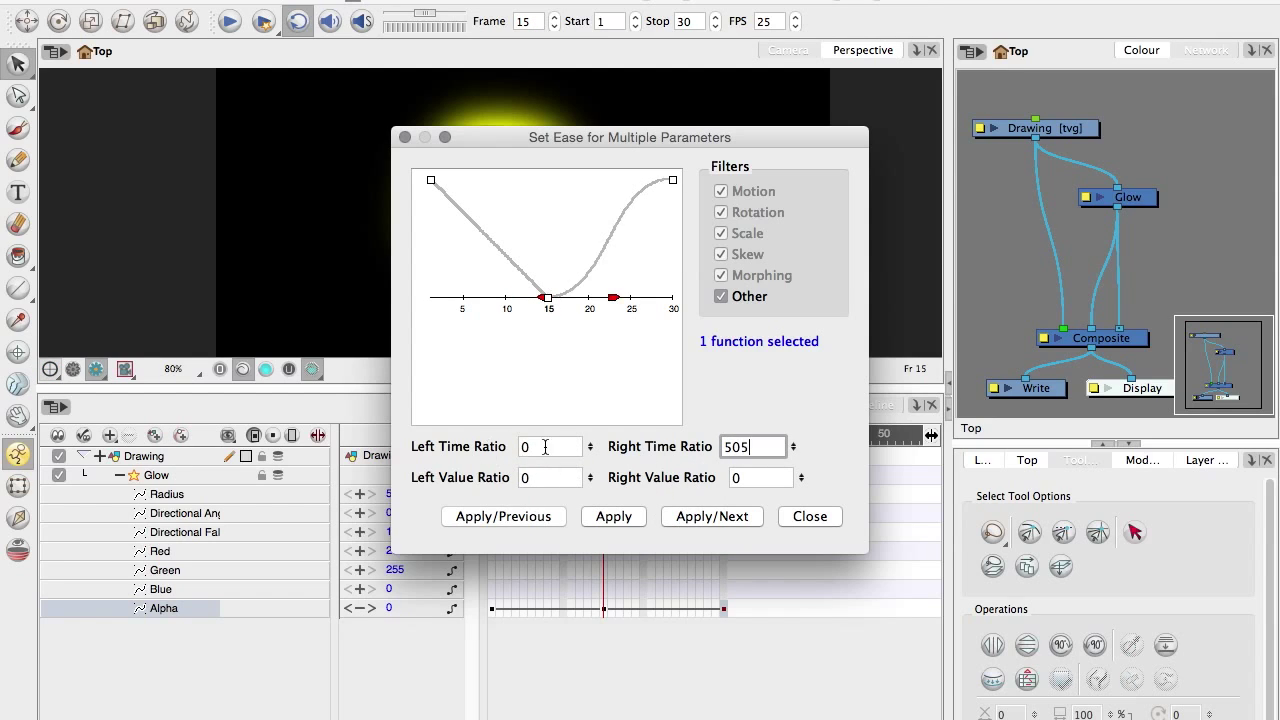
key("Tab")
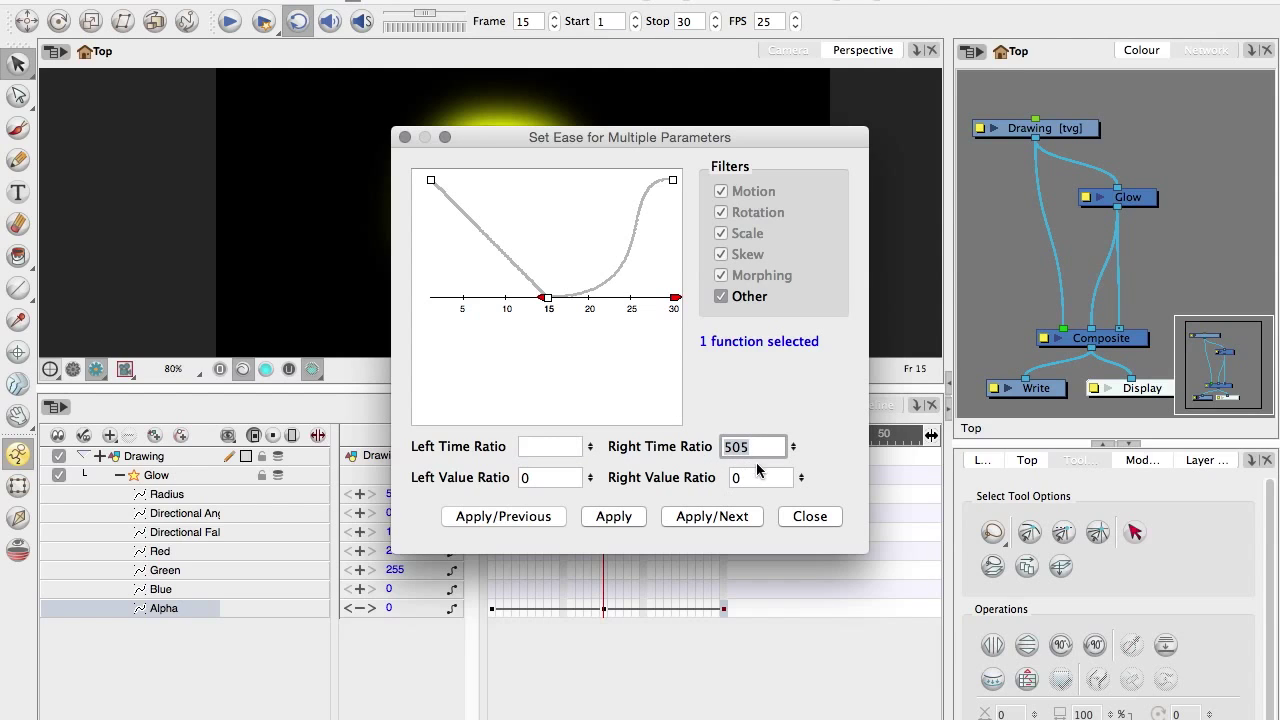
type("50")
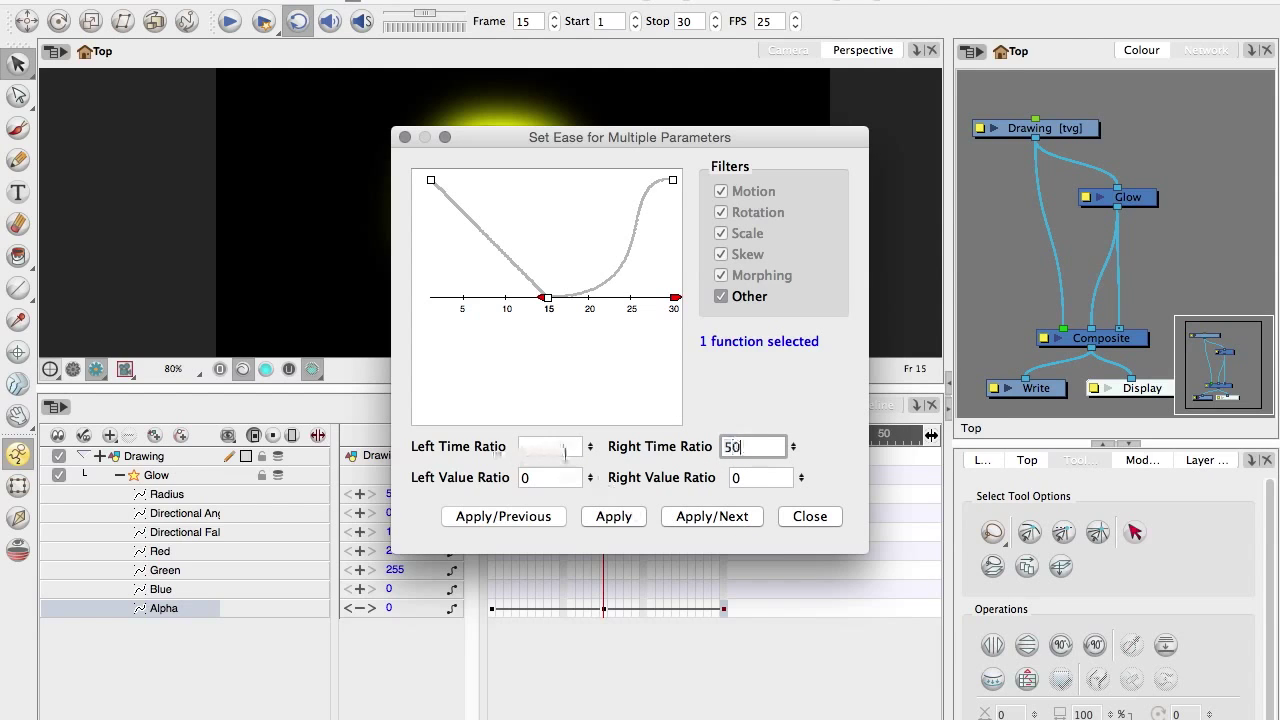
left_click(548, 452)
type("50")
Ease the frame 1 keyframe with a time ratio of 50, then check the faded glow at frame 14.
left_click(546, 519)
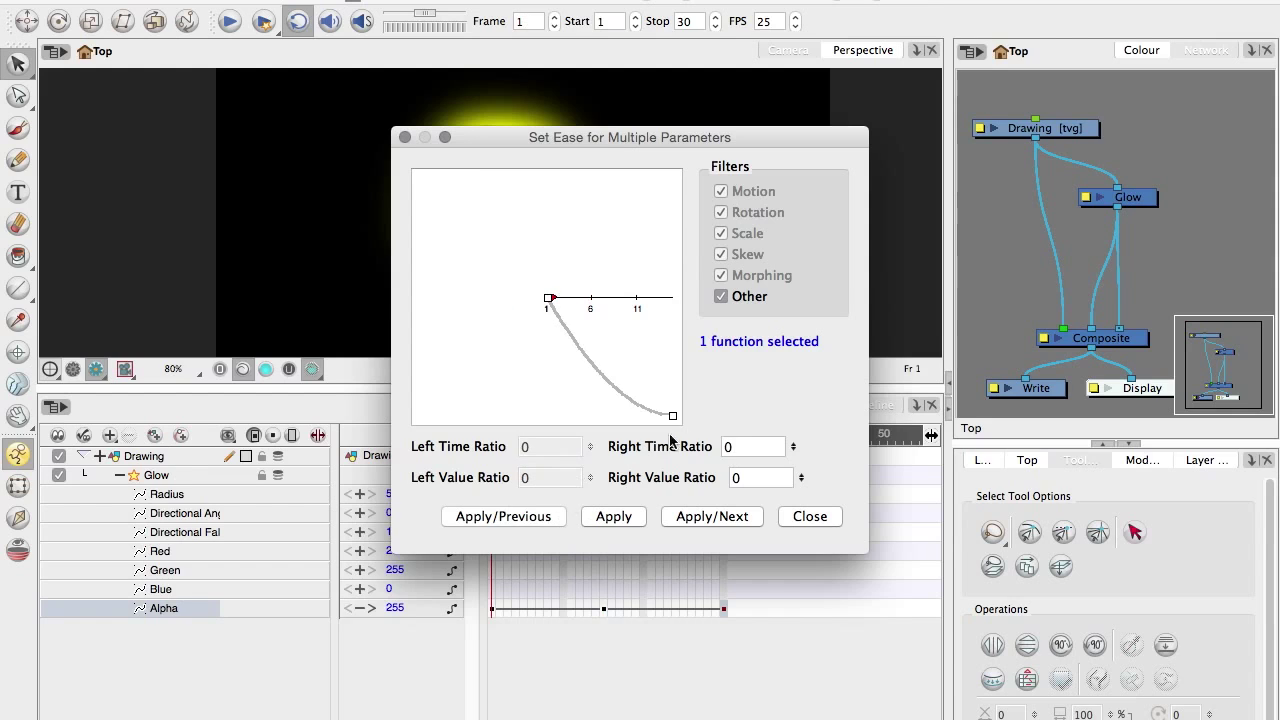
left_click(751, 448)
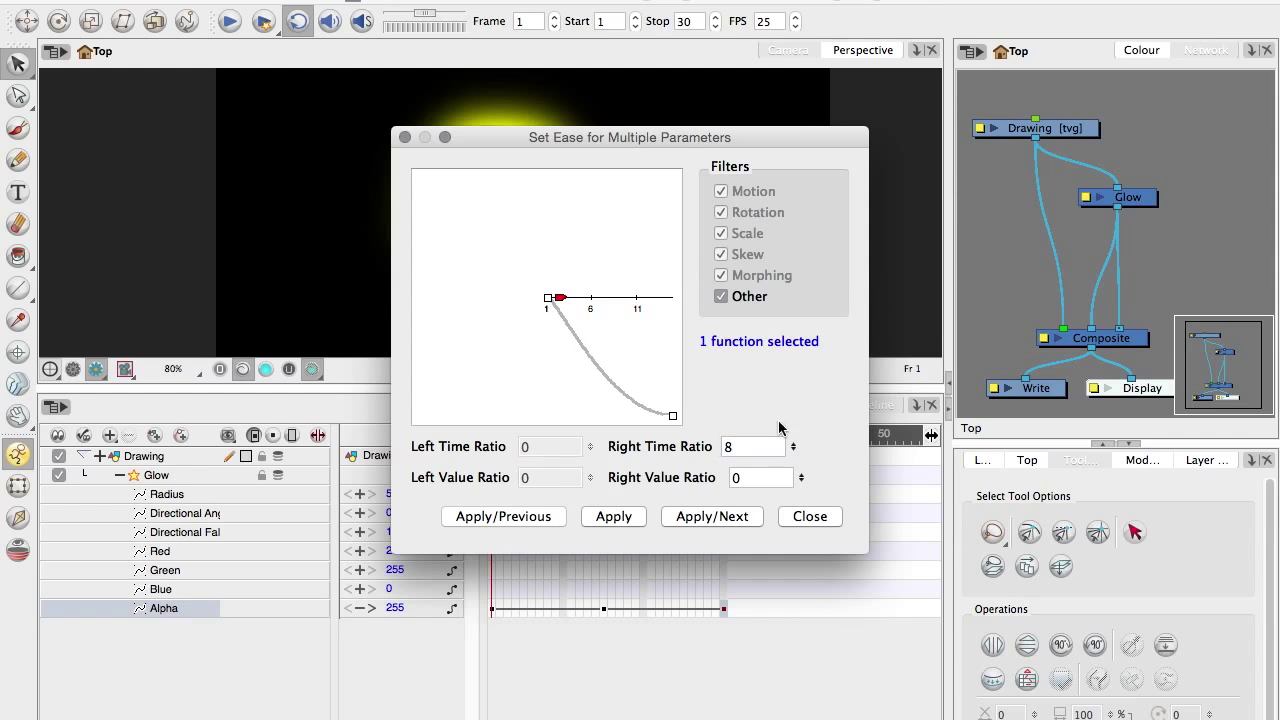
type("50")
left_click(627, 522)
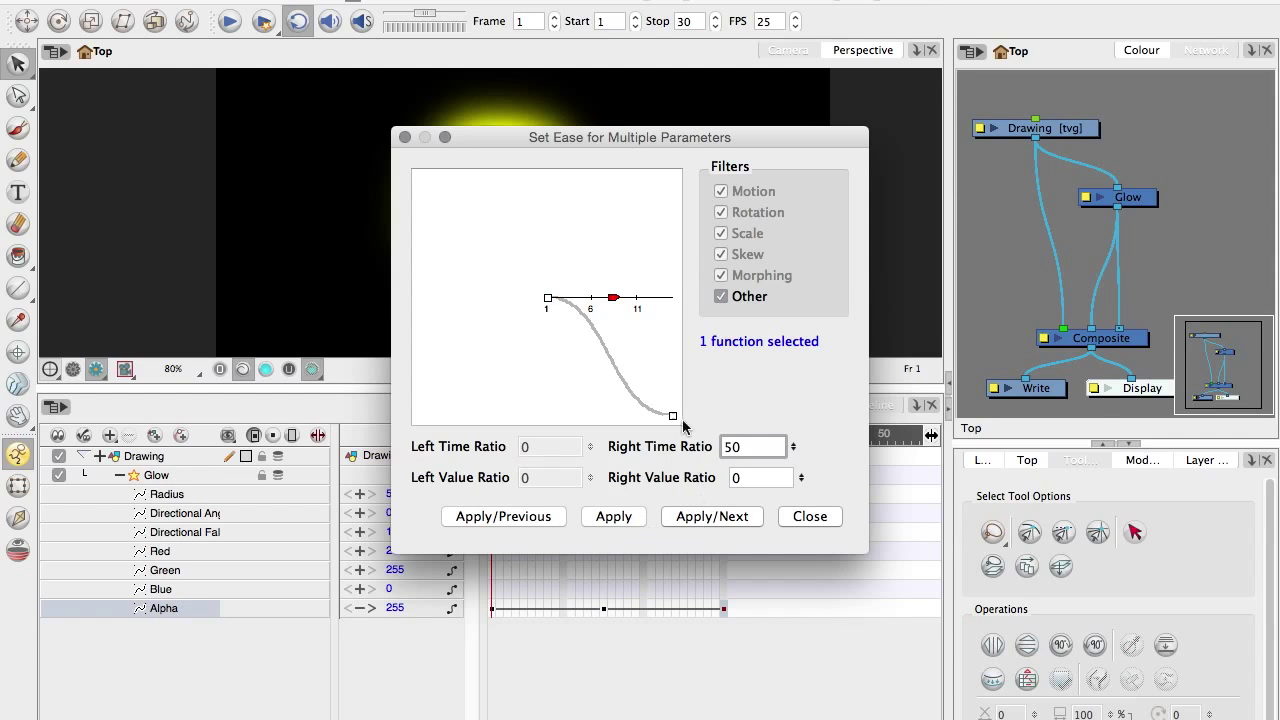
left_click(810, 516)
mouse_move(494, 438)
left_mouse_down()
mouse_move(716, 436)
mouse_move(881, 467)
left_mouse_up()
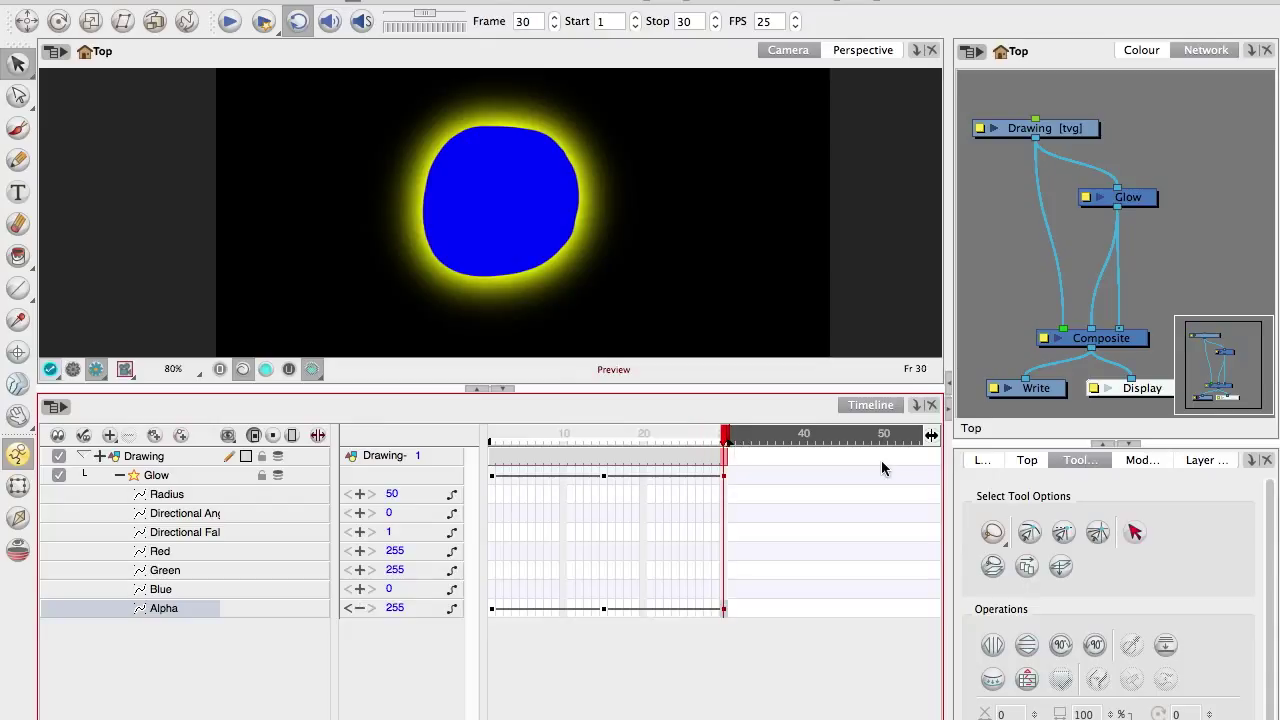